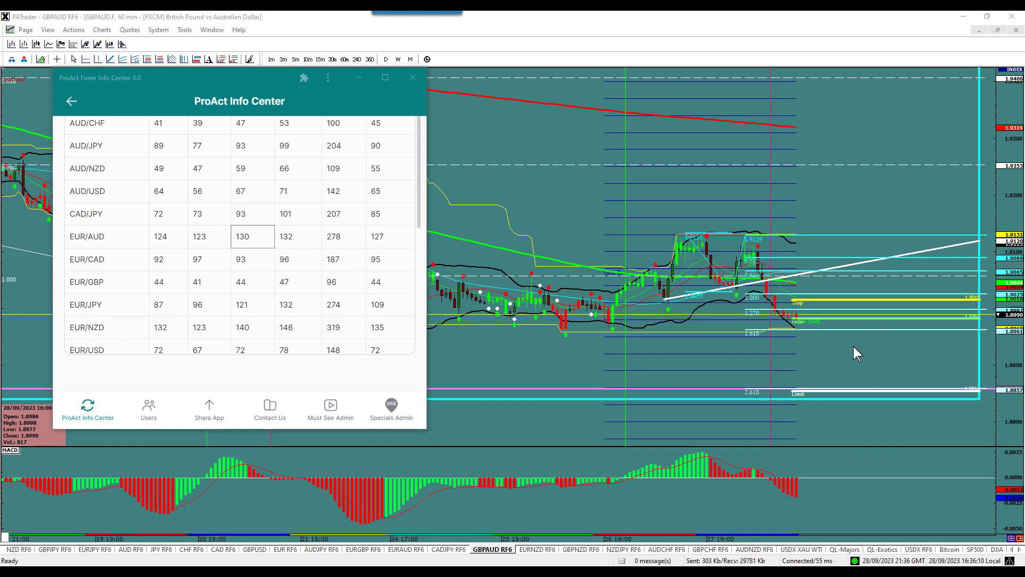
# Step: Open the GBPJPY RF6 page and maximize its 60-minute chart
pyautogui.click(55, 549)
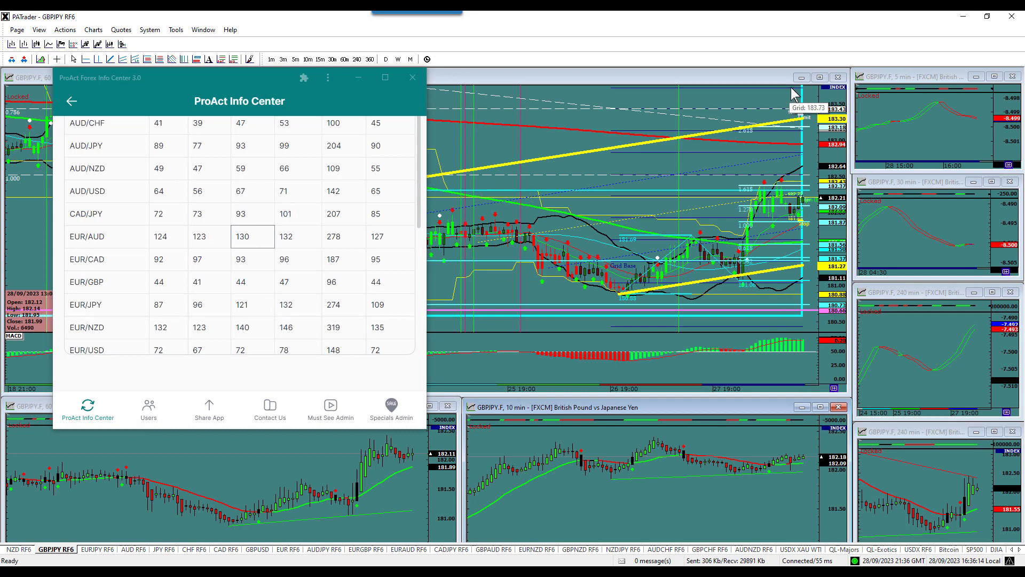
pyautogui.click(821, 77)
pyautogui.moveTo(664, 156); pyautogui.dragTo(519, 171)
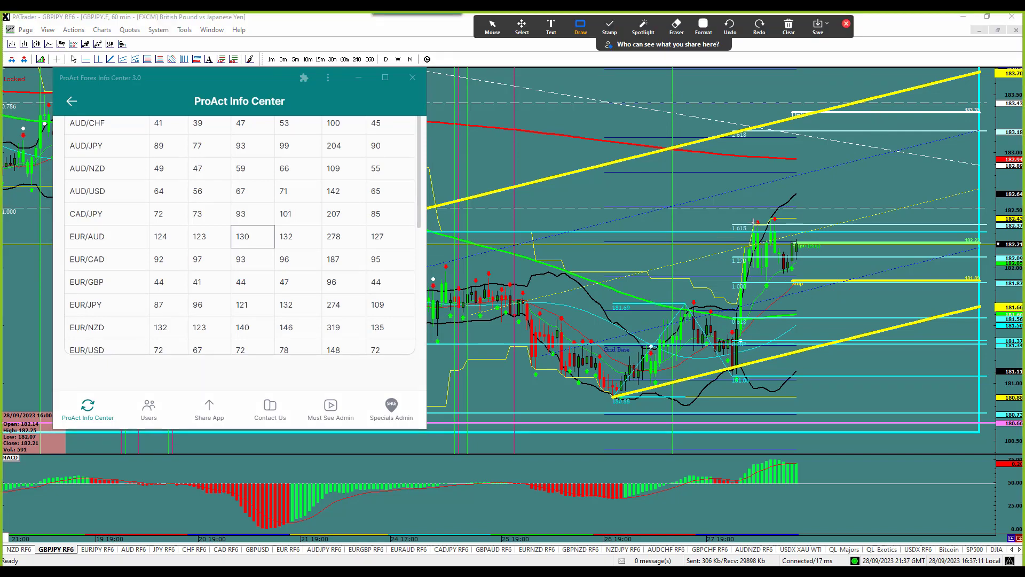
# Step: Draw one rectangle around the latest GBPJPY candles and another around the projection's upper limit line
pyautogui.moveTo(751, 225)
pyautogui.mouseDown()
pyautogui.moveTo(826, 277)
pyautogui.moveTo(866, 273)
pyautogui.mouseUp()
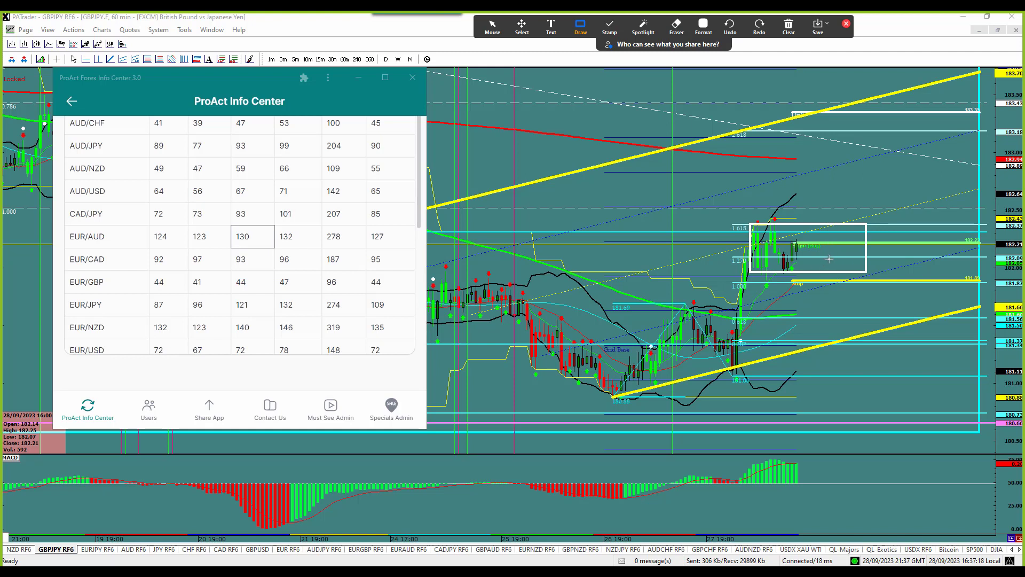
pyautogui.moveTo(779, 102)
pyautogui.mouseDown()
pyautogui.moveTo(799, 118)
pyautogui.moveTo(868, 127)
pyautogui.moveTo(986, 122)
pyautogui.mouseUp()
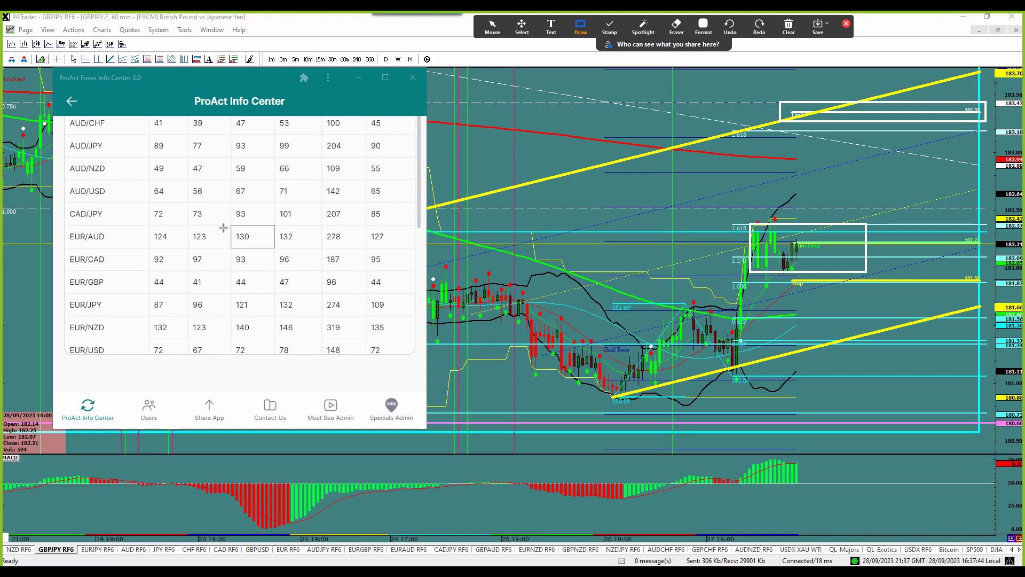
# Step: Look up the 14 Day value for GBP/JPY in the ProAct Info Center table
pyautogui.click(492, 27)
pyautogui.click(425, 200)
pyautogui.scroll(3, 337, 208)
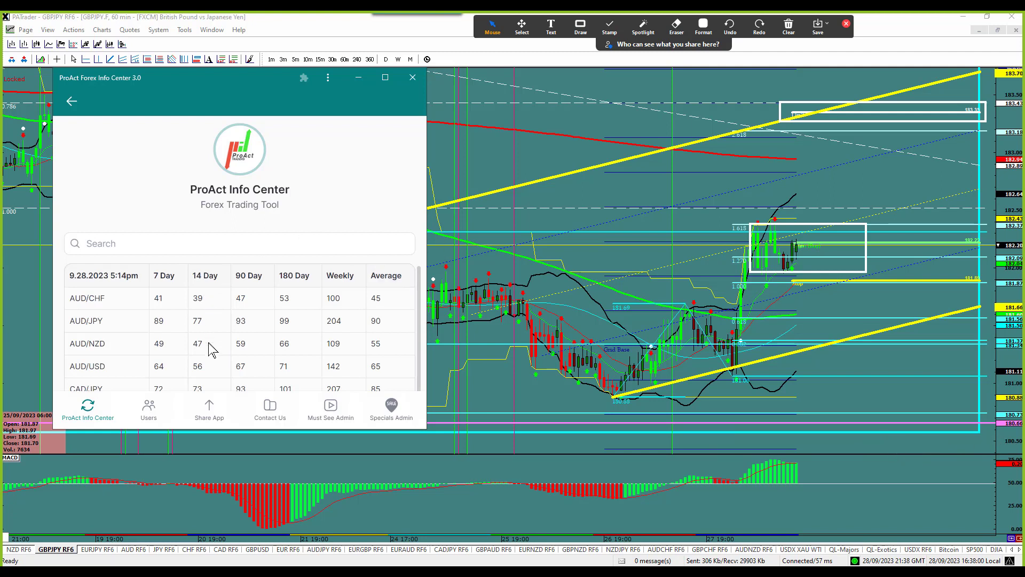
pyautogui.scroll(-5, 221, 333)
pyautogui.scroll(-3, 222, 334)
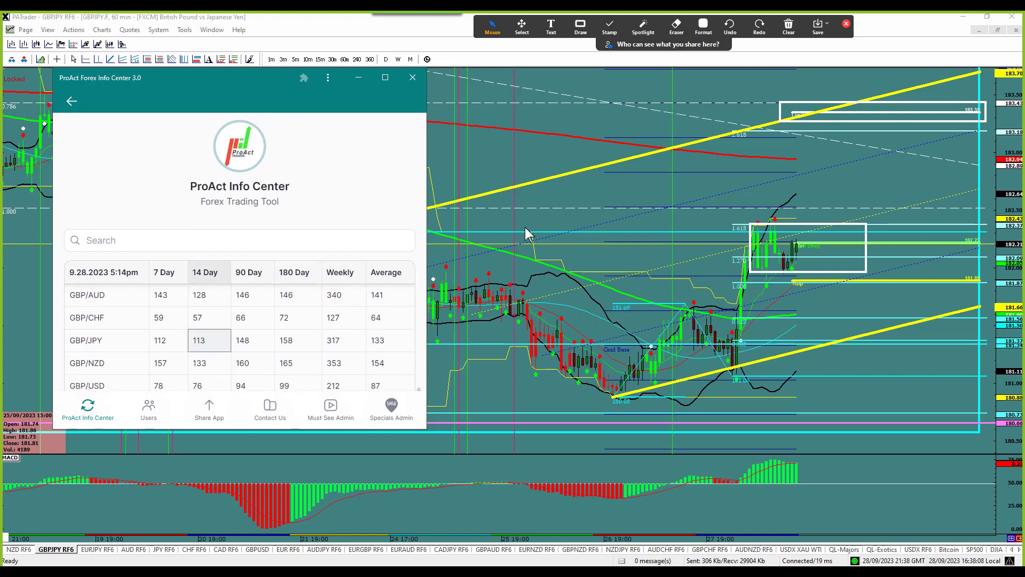
# Step: Draw an arrow from the current GBPJPY price up to the projection's limit line
pyautogui.click(581, 25)
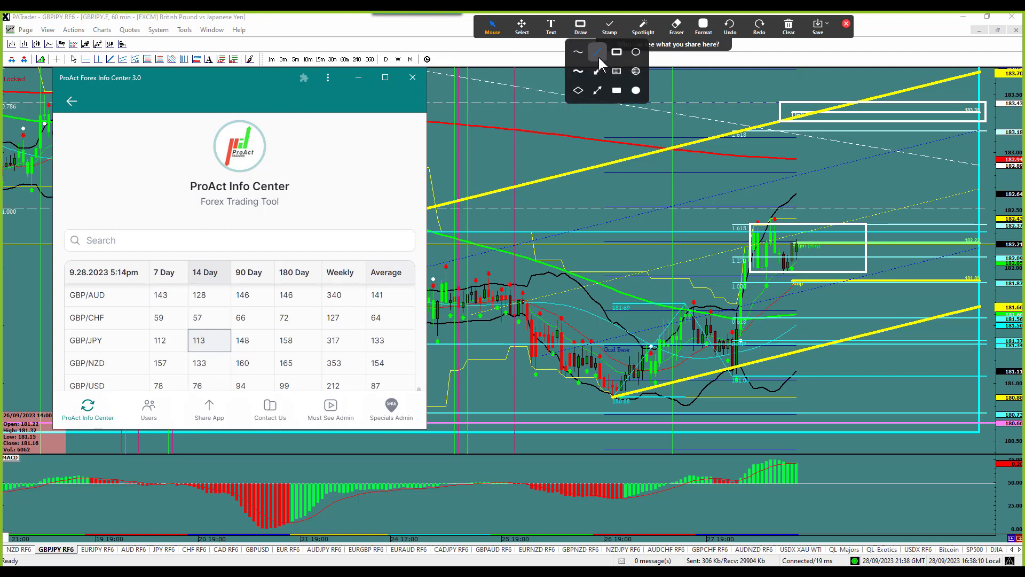
pyautogui.click(602, 68)
pyautogui.moveTo(796, 238); pyautogui.dragTo(853, 120)
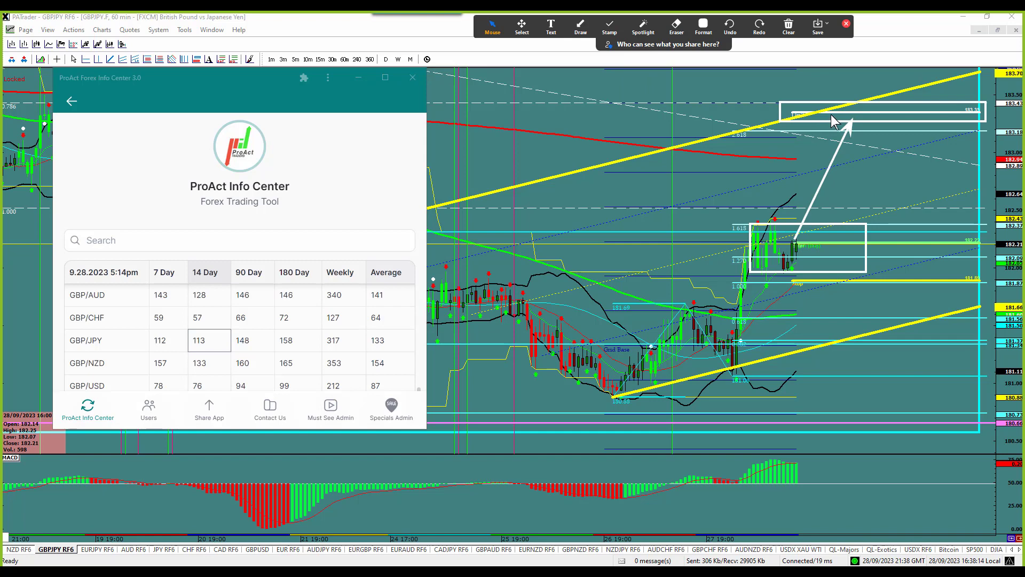
# Step: Check the pip distances in the settings of the existing GBPJPY projection and close them
pyautogui.rightClick(832, 112)
pyautogui.click(849, 119)
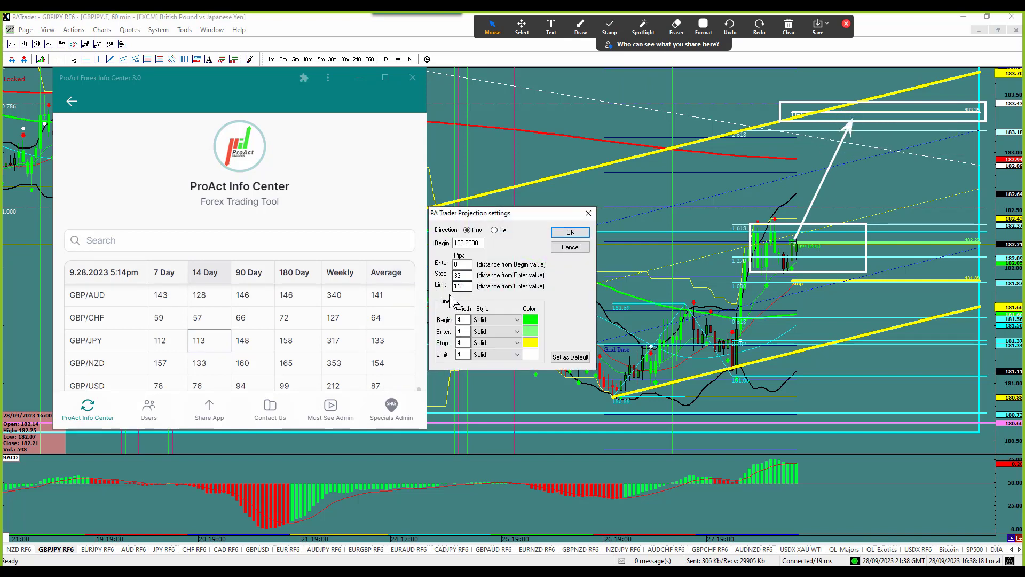
pyautogui.click(561, 234)
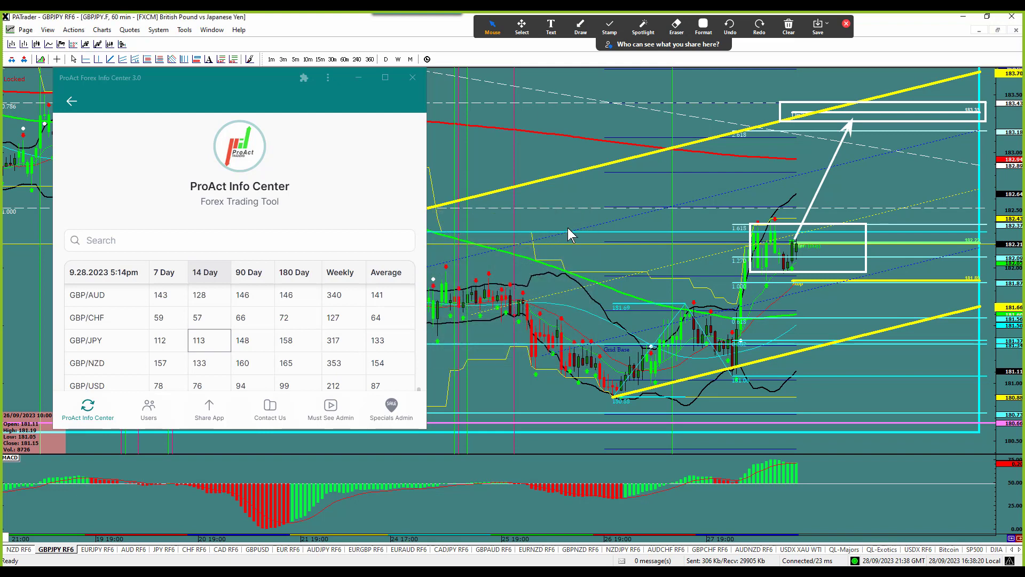
# Step: Draw an outlined rectangle spanning from the projection's limit line down to its entry line
pyautogui.click(610, 27)
pyautogui.click(581, 27)
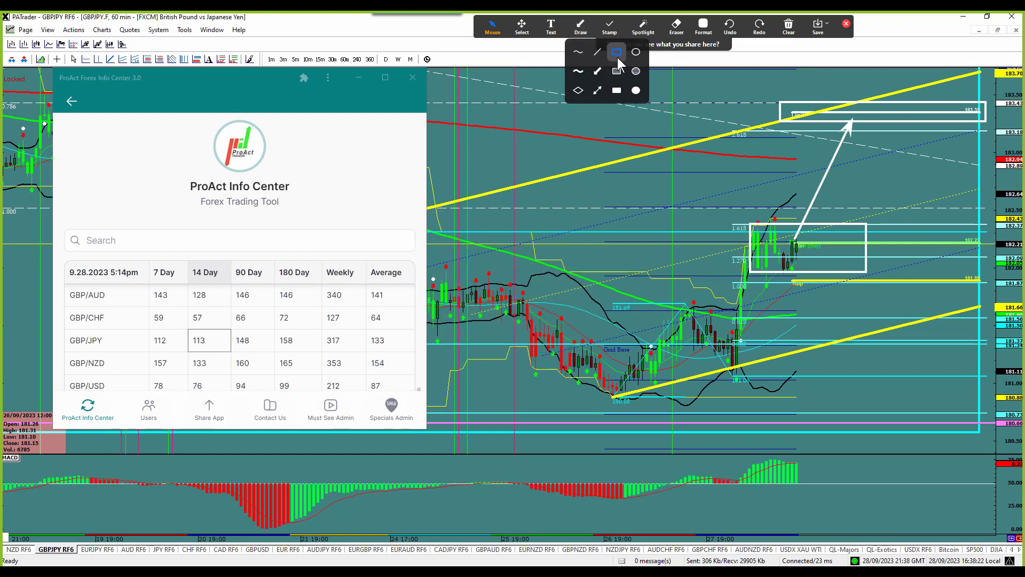
pyautogui.click(617, 52)
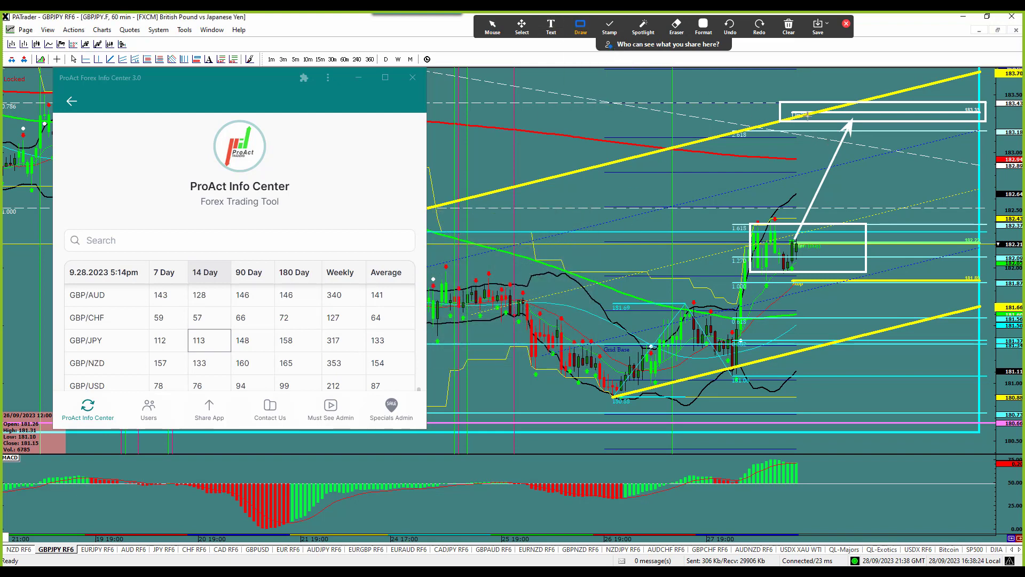
pyautogui.moveTo(796, 106); pyautogui.dragTo(902, 244)
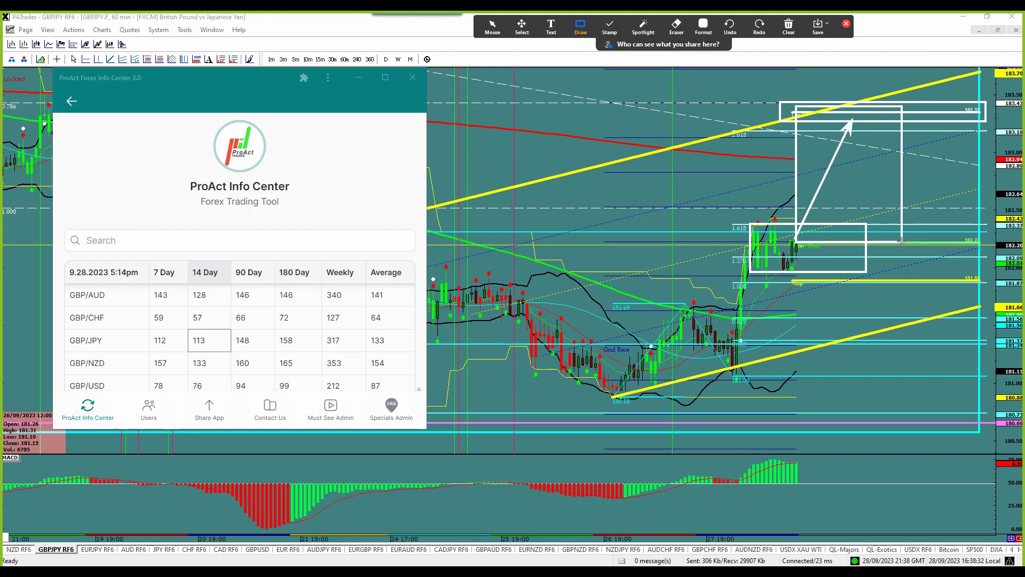
# Step: Clear all annotation drawings from the GBPJPY chart
pyautogui.moveTo(573, 180)
pyautogui.mouseDown()
pyautogui.moveTo(620, 208)
pyautogui.moveTo(572, 182)
pyautogui.mouseUp()
pyautogui.click(789, 26)
pyautogui.click(791, 45)
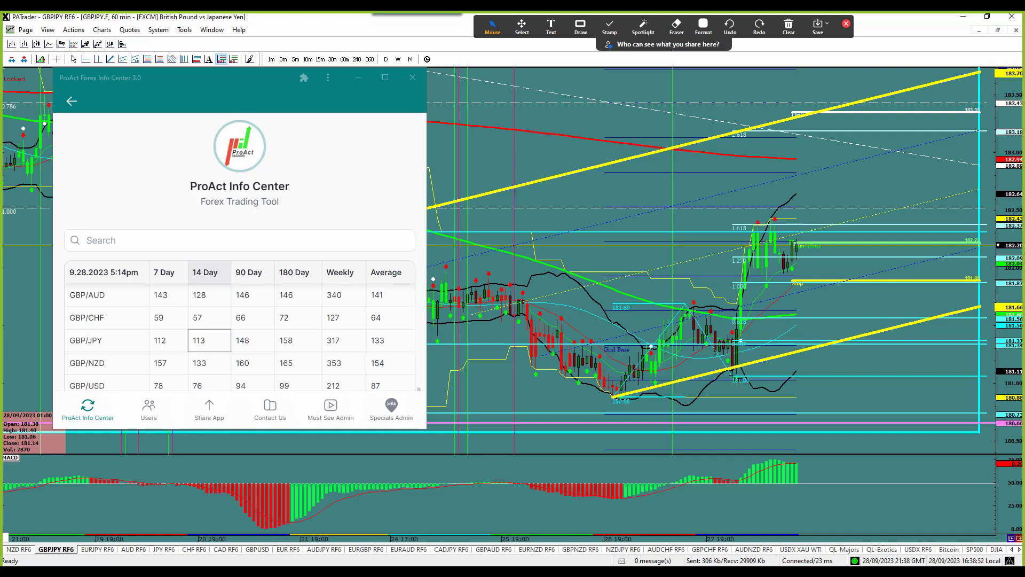
# Step: Add a buy PA Trader Projection starting at the 181.06 swing low with the limit set to 114 pips
pyautogui.click(734, 376)
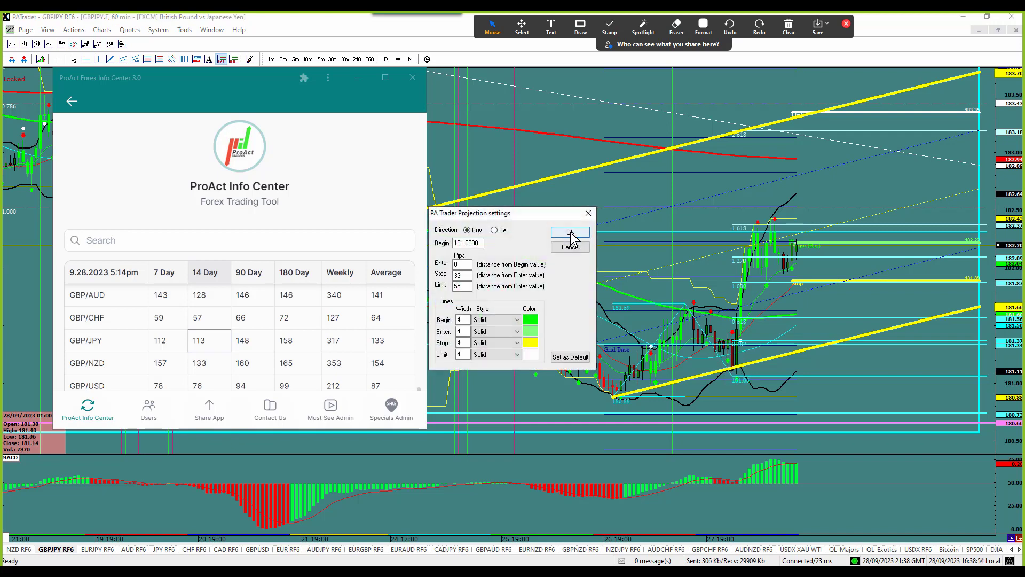
pyautogui.doubleClick(462, 286)
pyautogui.write('1')
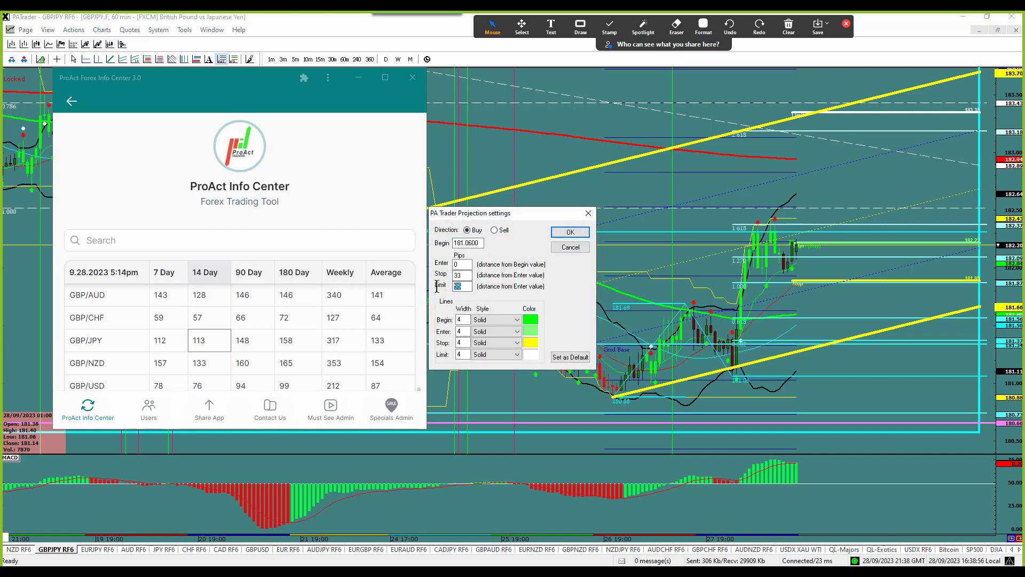
pyautogui.write('14')
pyautogui.click(571, 232)
# Step: Draw an outlined rectangle from the upper limit line down to the upper projection's stop line
pyautogui.moveTo(762, 251)
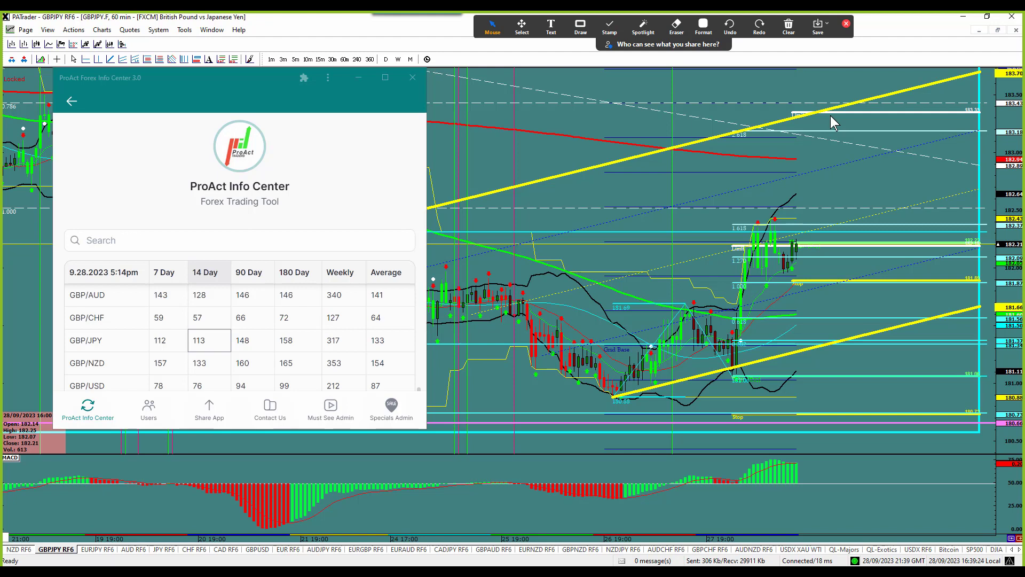
pyautogui.click(581, 26)
pyautogui.click(615, 53)
pyautogui.moveTo(763, 108); pyautogui.dragTo(927, 283)
# Step: Draw ellipses over the recent high, the latest candles and the area up to the limit line, and clear all drawings
pyautogui.click(582, 27)
pyautogui.click(636, 54)
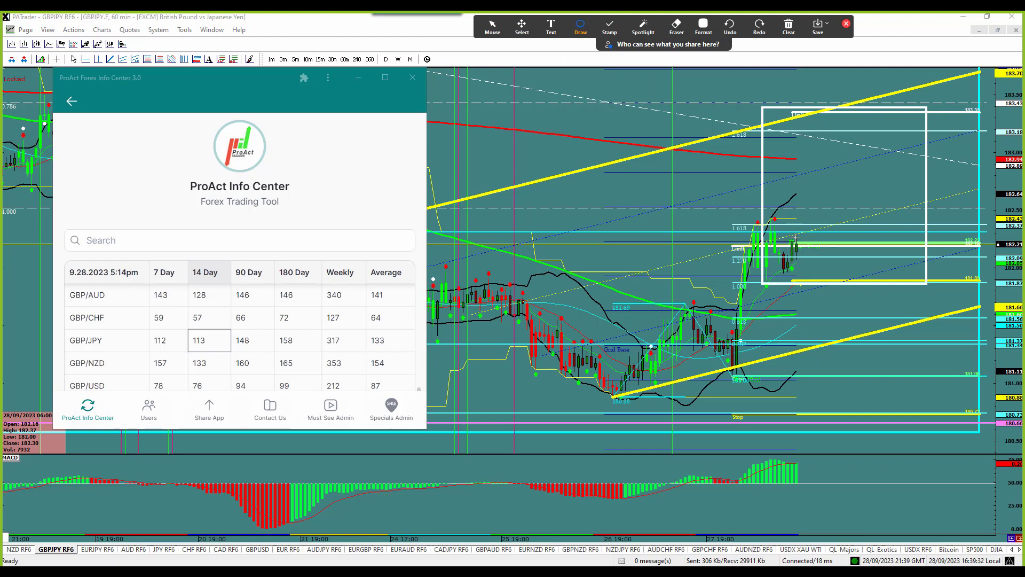
pyautogui.moveTo(759, 228); pyautogui.dragTo(852, 228)
pyautogui.moveTo(770, 235); pyautogui.dragTo(802, 267)
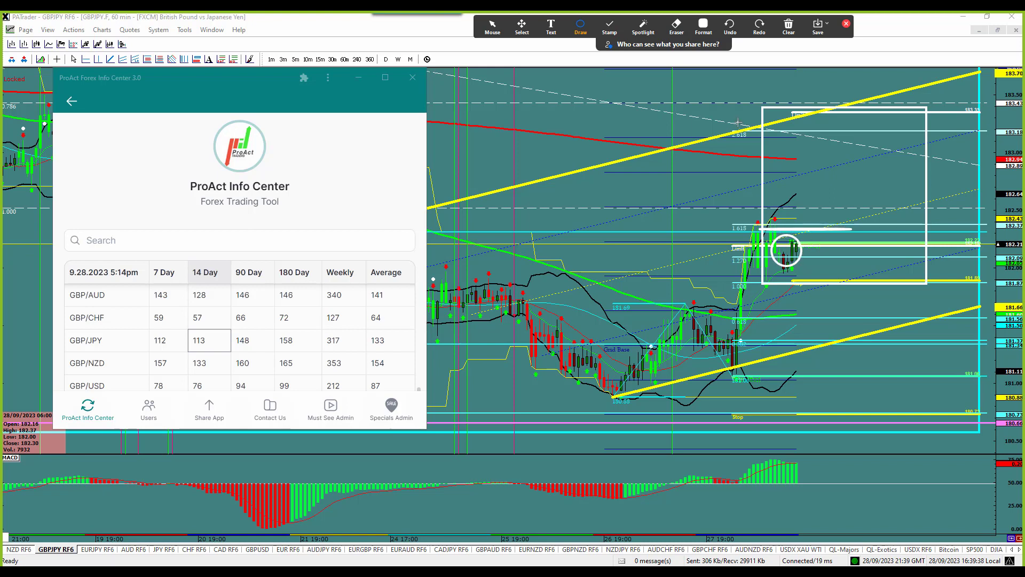
pyautogui.moveTo(727, 111)
pyautogui.mouseDown()
pyautogui.moveTo(760, 129)
pyautogui.moveTo(850, 235)
pyautogui.mouseUp()
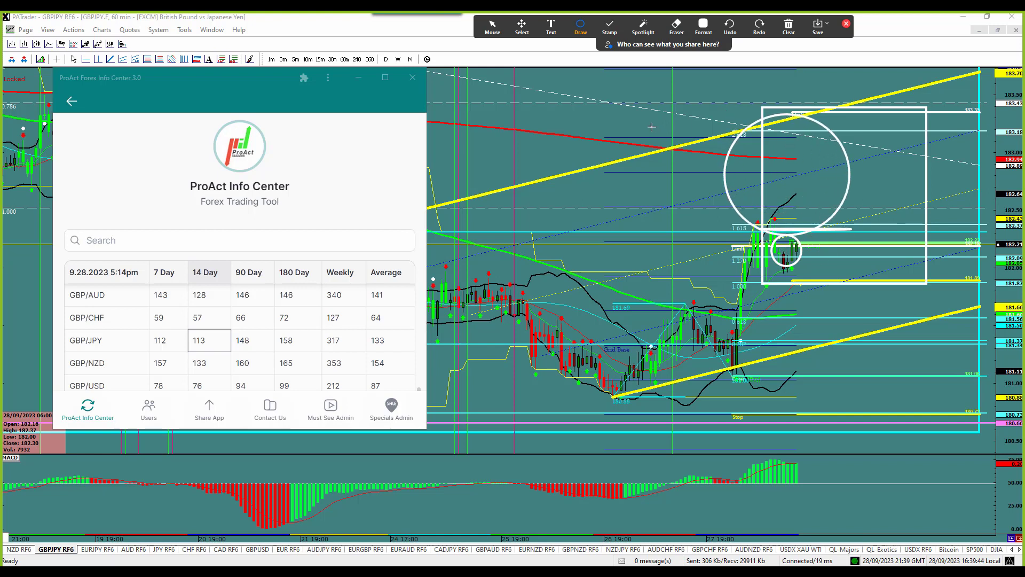
pyautogui.click(789, 27)
pyautogui.click(787, 51)
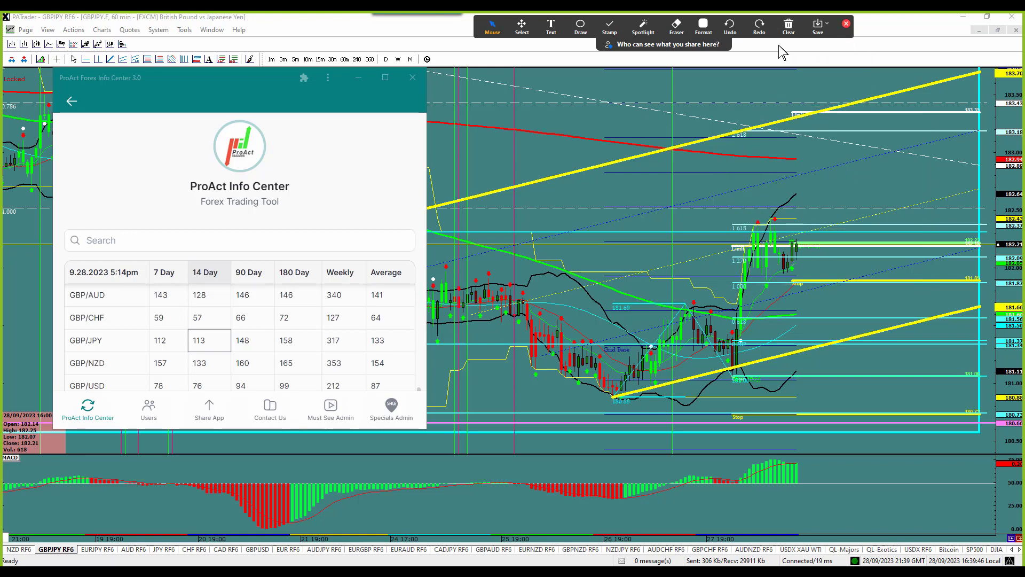
# Step: Draw an outlined rectangle around the most recent bars of the MACD histogram
pyautogui.click(591, 26)
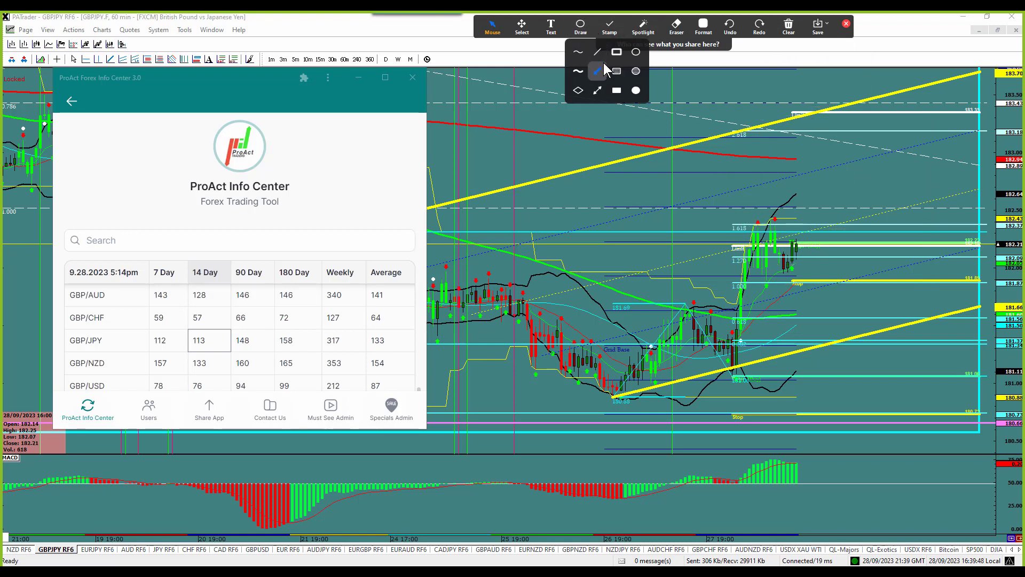
pyautogui.click(617, 52)
pyautogui.moveTo(708, 435); pyautogui.dragTo(832, 502)
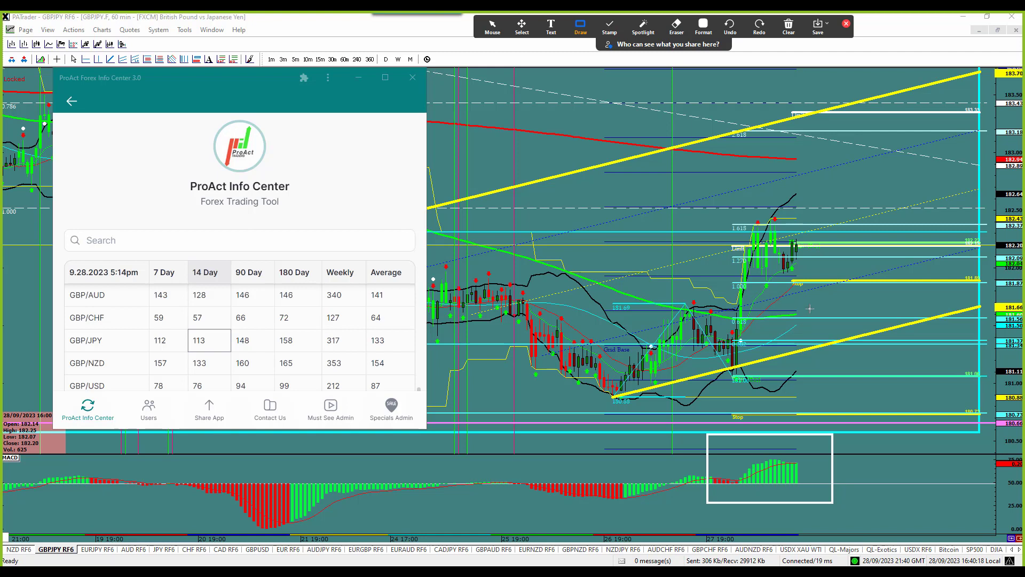
# Step: Draw arrows marking the MACD zero-line crossing, the latest MACD bars and the upward price move, and clear all drawings
pyautogui.click(581, 26)
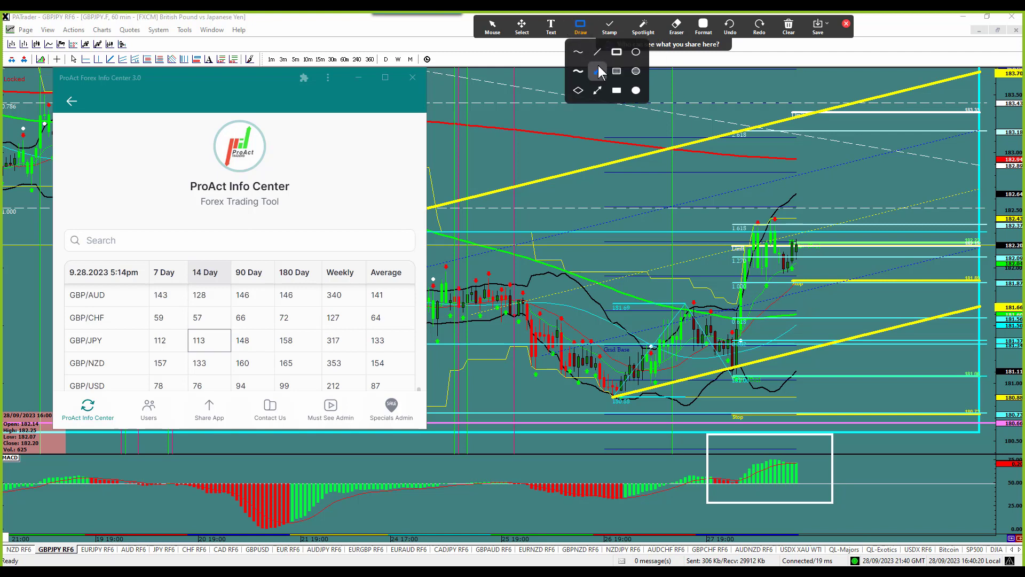
pyautogui.click(598, 87)
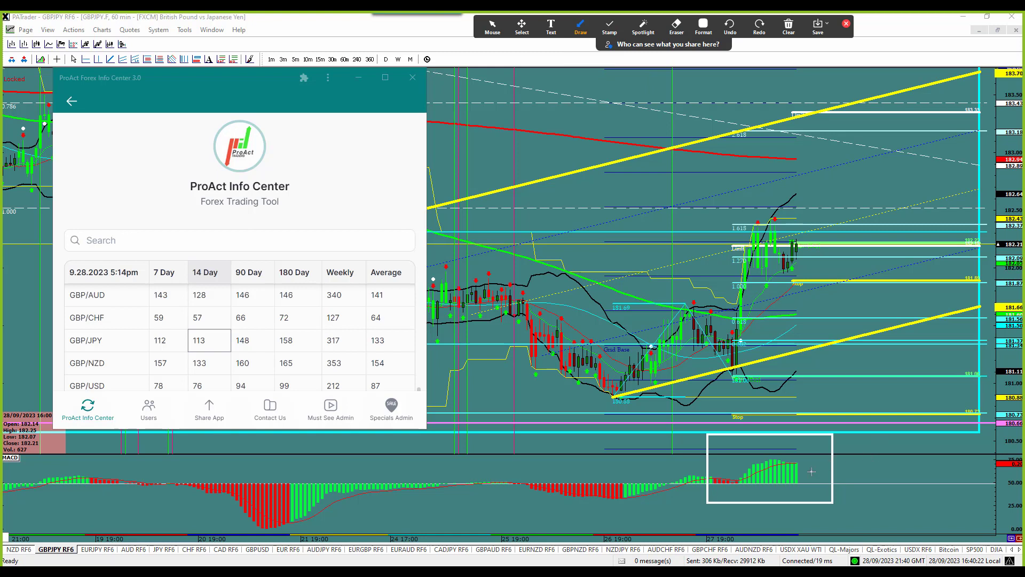
pyautogui.moveTo(798, 474); pyautogui.dragTo(901, 406)
pyautogui.moveTo(722, 495); pyautogui.dragTo(670, 382)
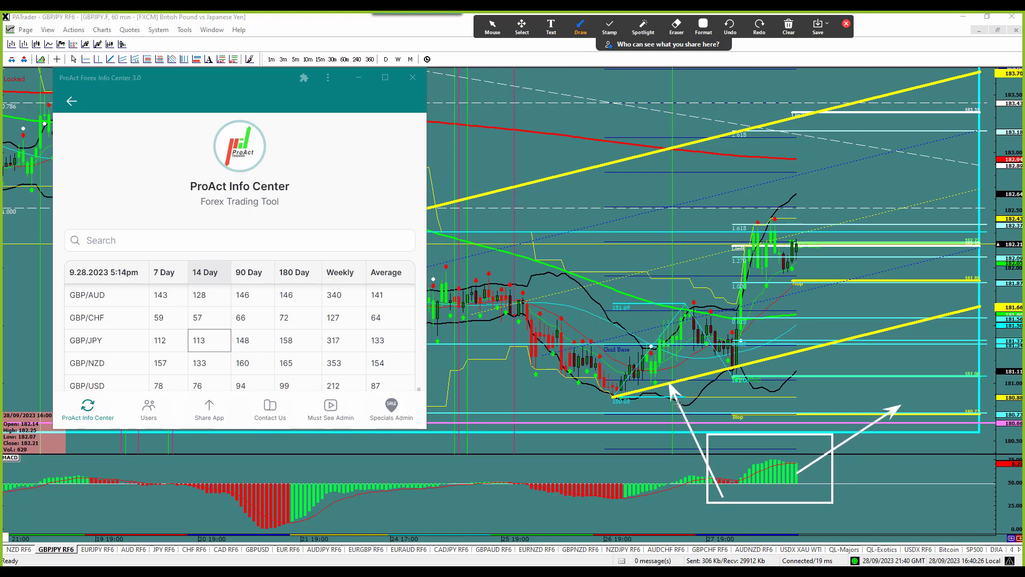
pyautogui.moveTo(673, 538); pyautogui.dragTo(671, 482)
pyautogui.moveTo(697, 340); pyautogui.dragTo(826, 191)
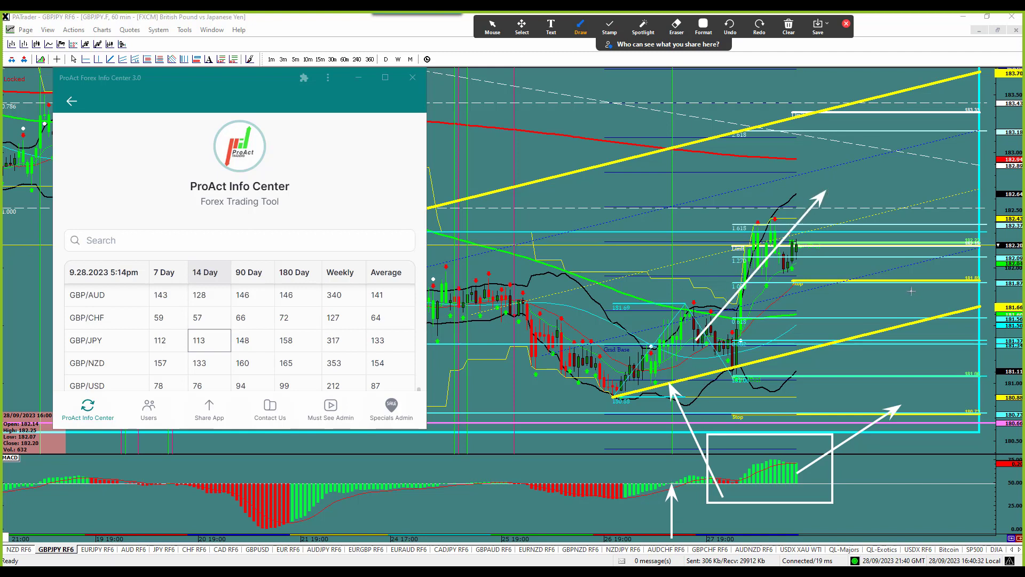
pyautogui.click(789, 27)
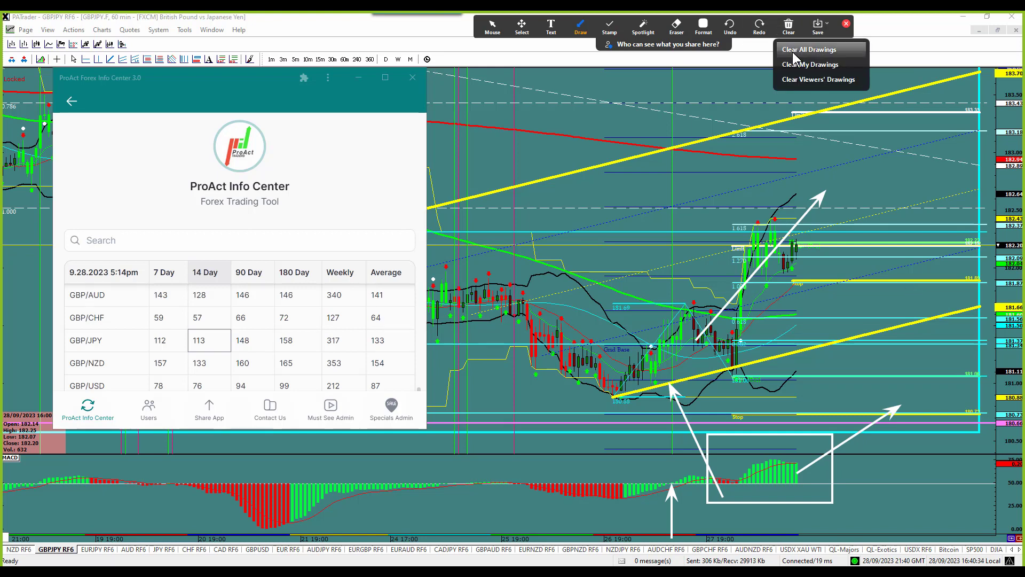
pyautogui.click(794, 52)
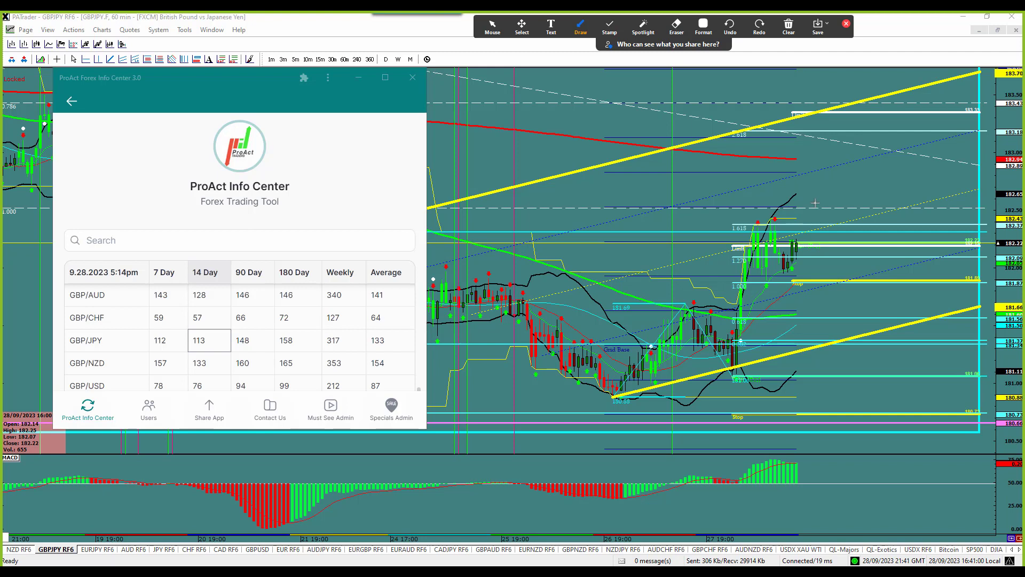
# Step: Draw an arrow from the upper limit line down to the current price and clear the drawing
pyautogui.moveTo(793, 113)
pyautogui.mouseDown()
pyautogui.moveTo(860, 222)
pyautogui.moveTo(808, 238)
pyautogui.mouseUp()
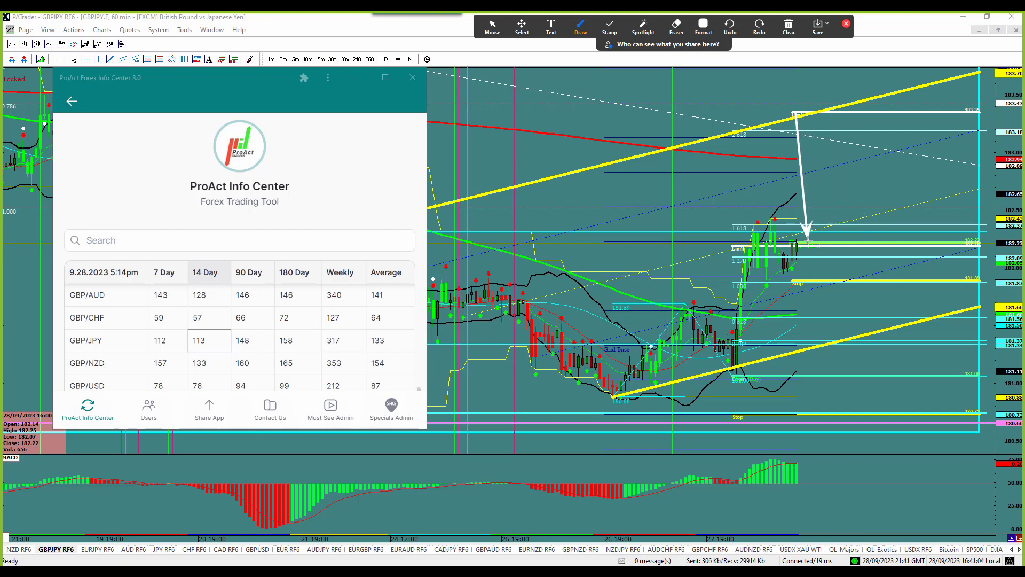
pyautogui.press('Escape')
pyautogui.click(789, 27)
pyautogui.click(795, 61)
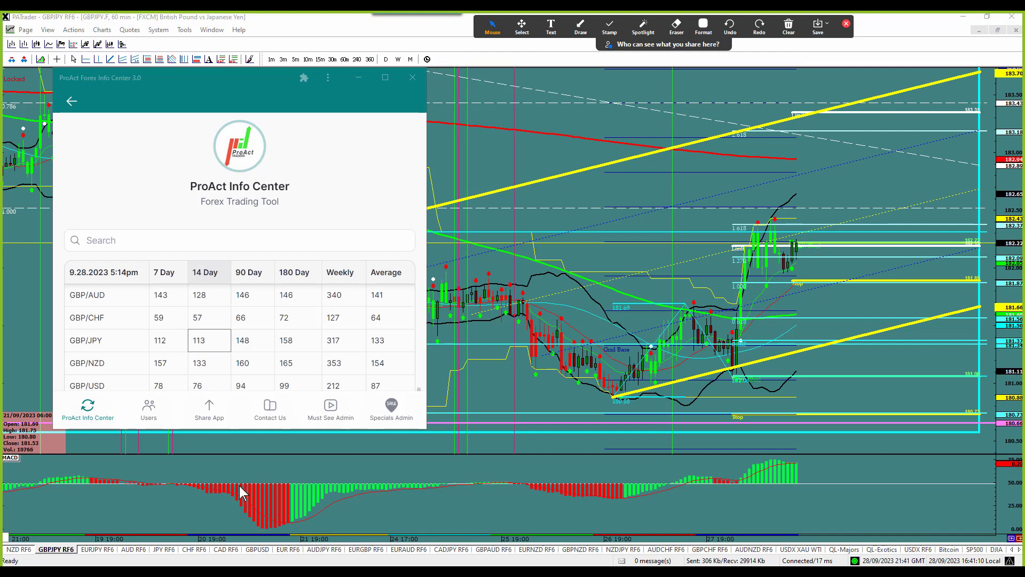
# Step: Switch to the GBPUSD page and maximize its 60-minute chart
pyautogui.click(257, 550)
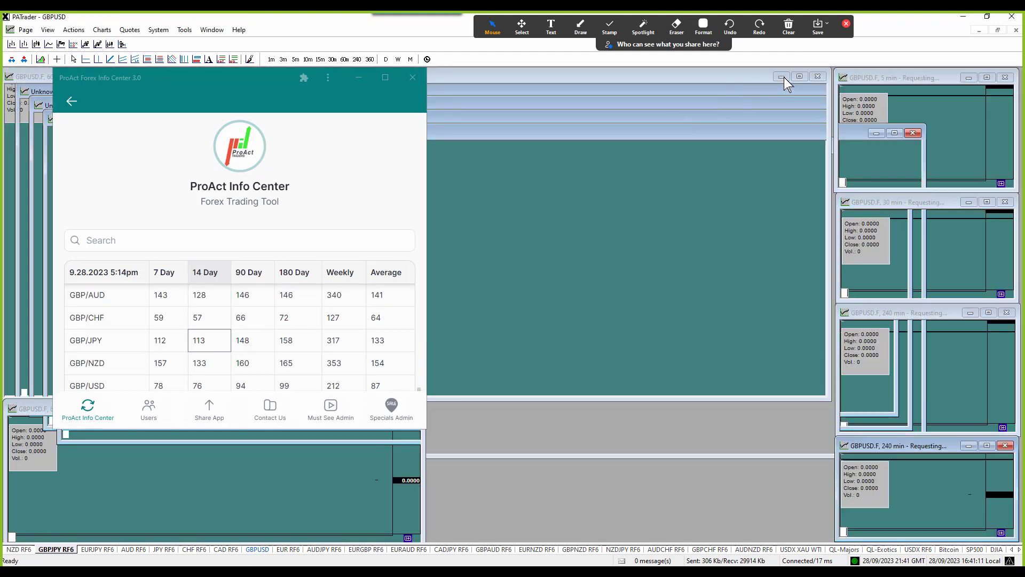
pyautogui.click(801, 79)
pyautogui.moveTo(790, 137); pyautogui.dragTo(603, 134)
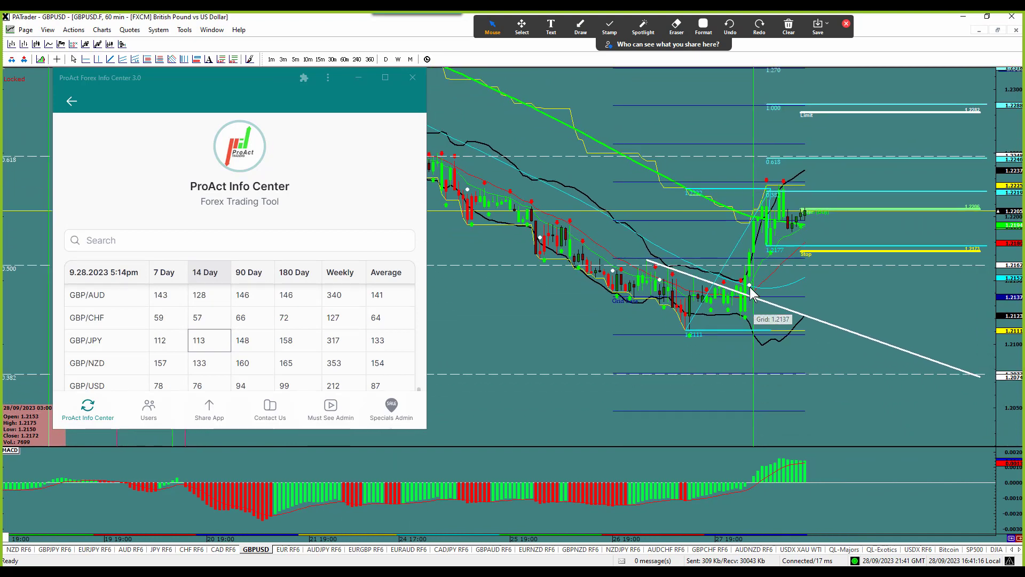
# Step: Check the pip distances in the properties of the existing GBPUSD projection and close them unaltered
pyautogui.rightClick(833, 115)
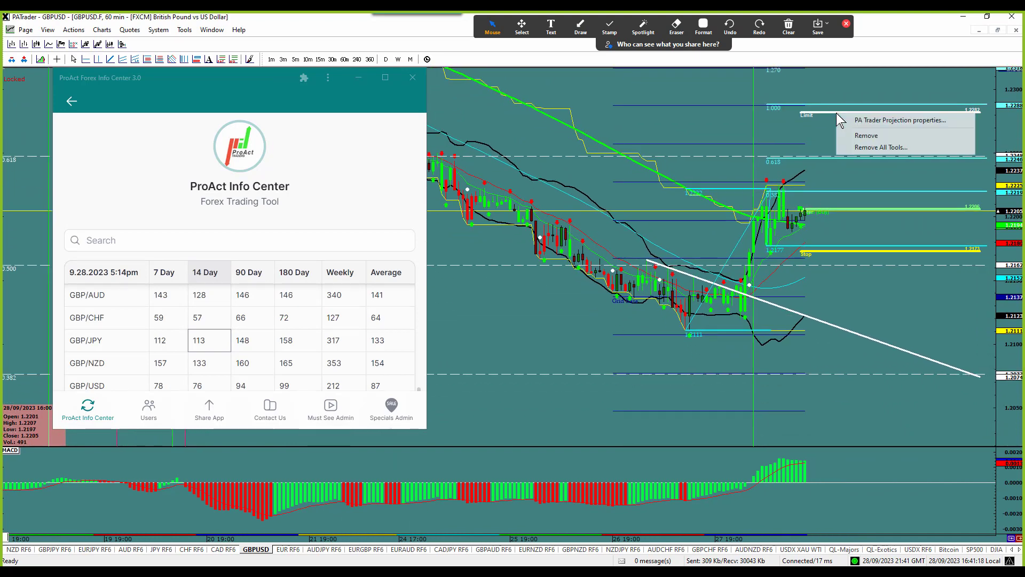
pyautogui.click(865, 118)
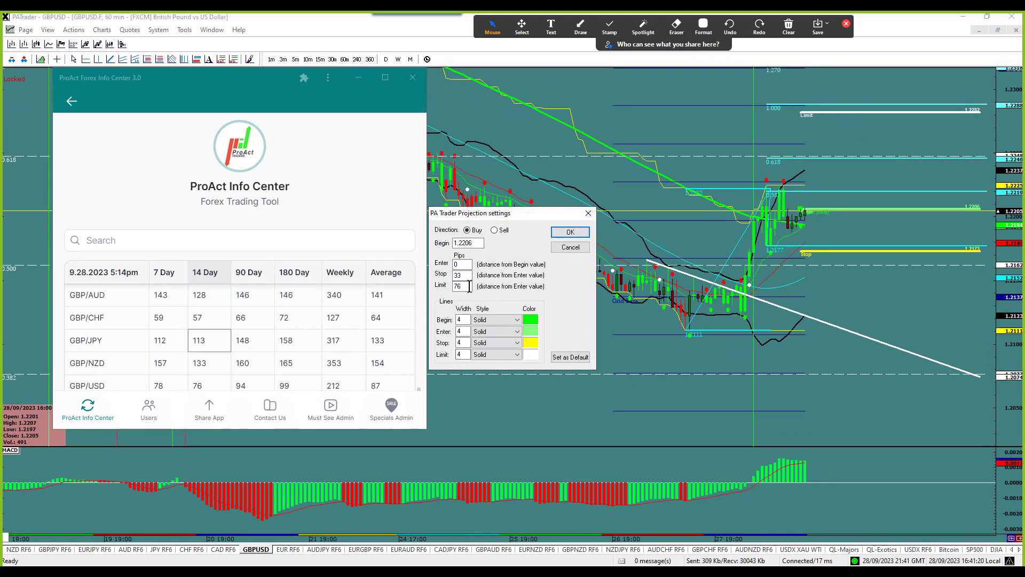
pyautogui.click(570, 231)
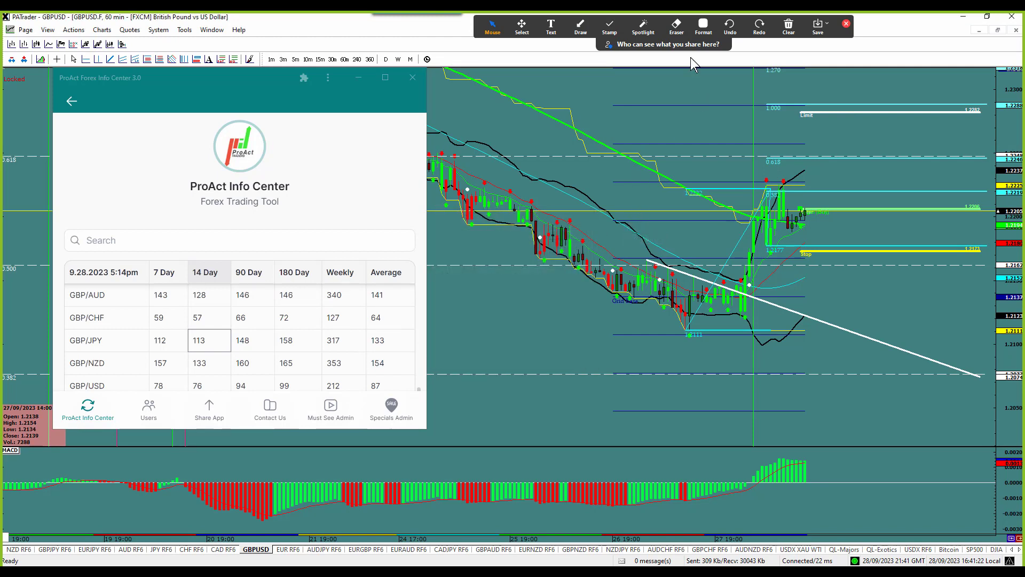
# Step: Add a buy projection beginning at the 1.2120 low with a 76-pip limit, and remove it from the chart
pyautogui.click(222, 60)
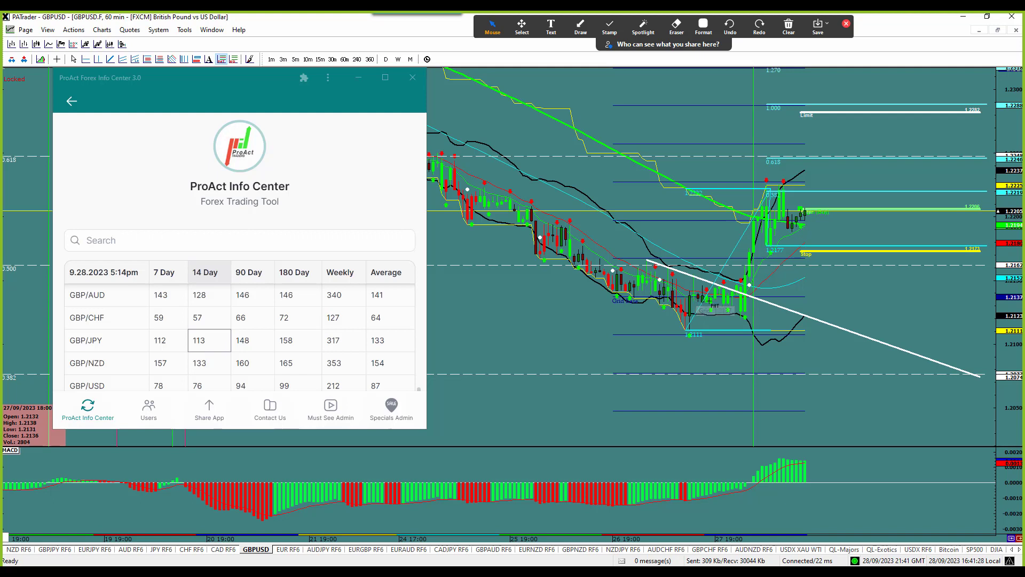
pyautogui.moveTo(745, 320)
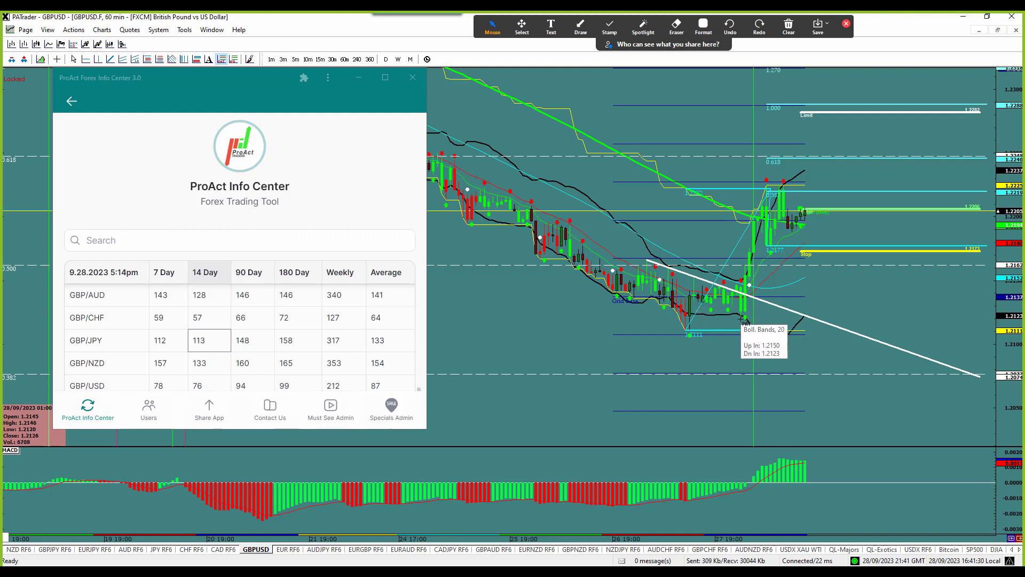
pyautogui.click(745, 320)
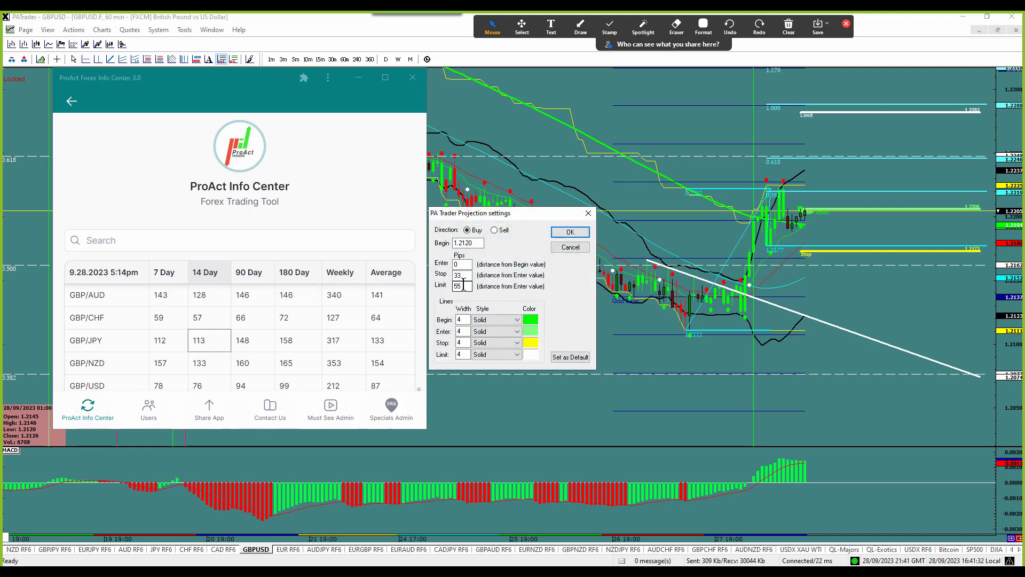
pyautogui.write('76')
pyautogui.click(571, 233)
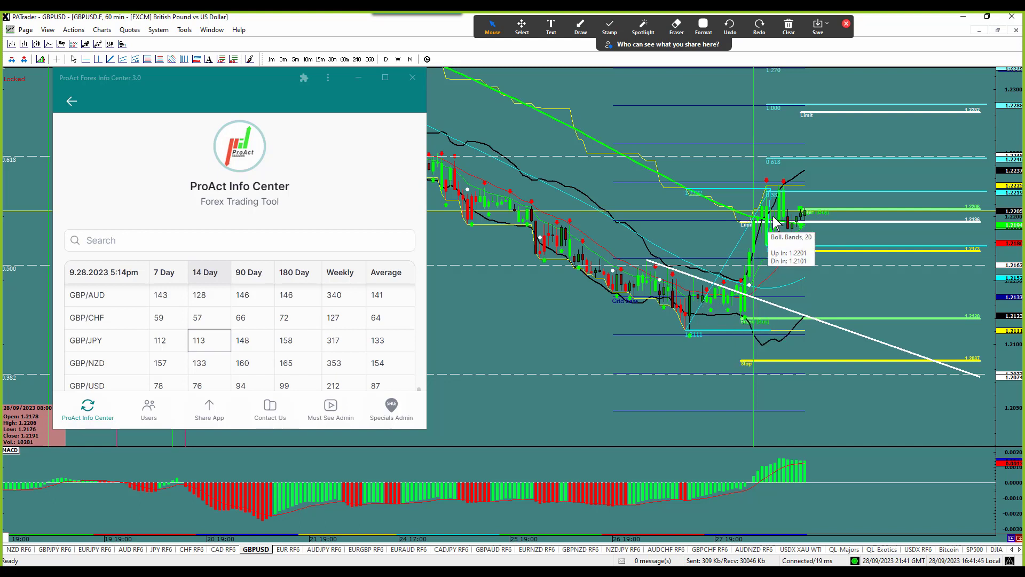
pyautogui.rightClick(807, 361)
pyautogui.click(831, 377)
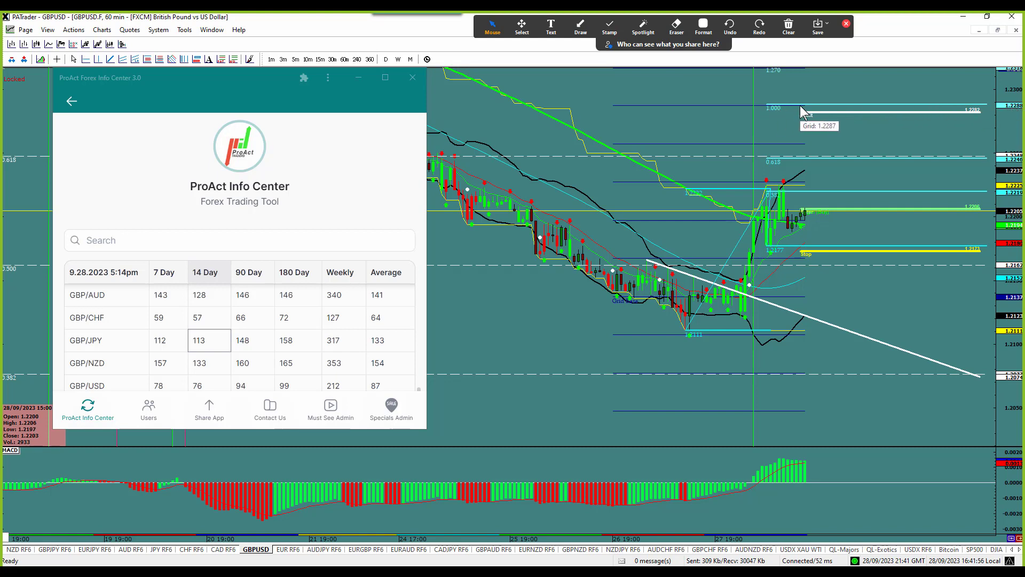
# Step: Draw an outlined rectangle from the projection's limit line down to its entry line at the latest GBPUSD candles
pyautogui.click(580, 27)
pyautogui.click(614, 49)
pyautogui.moveTo(789, 104)
pyautogui.mouseDown()
pyautogui.moveTo(812, 109)
pyautogui.moveTo(876, 190)
pyautogui.moveTo(874, 210)
pyautogui.mouseUp()
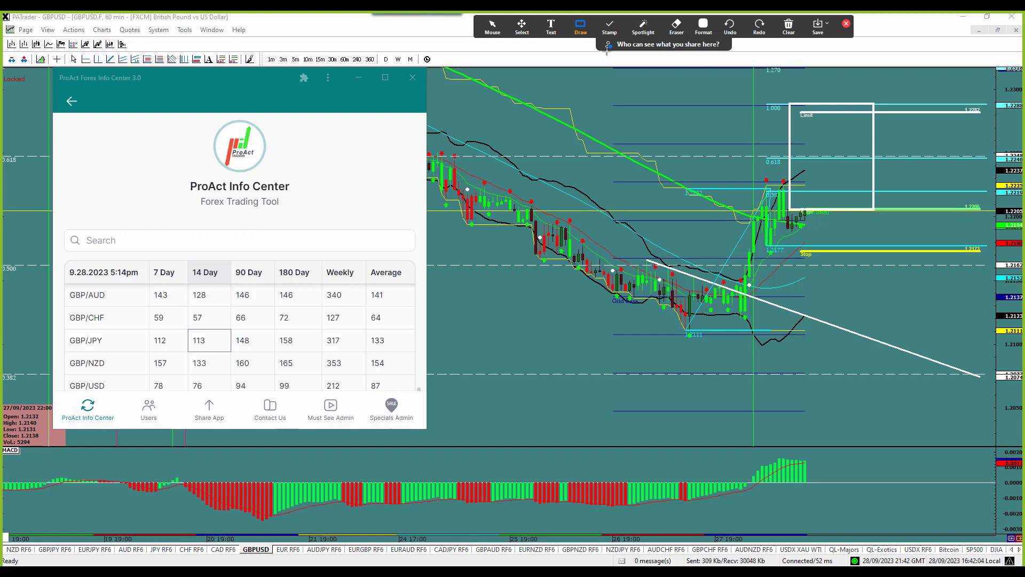
# Step: Draw an arrow rising from the entry line to the limit line and another rising from the latest MACD bars
pyautogui.click(581, 26)
pyautogui.click(597, 72)
pyautogui.moveTo(792, 208); pyautogui.dragTo(850, 115)
pyautogui.moveTo(784, 477); pyautogui.dragTo(854, 404)
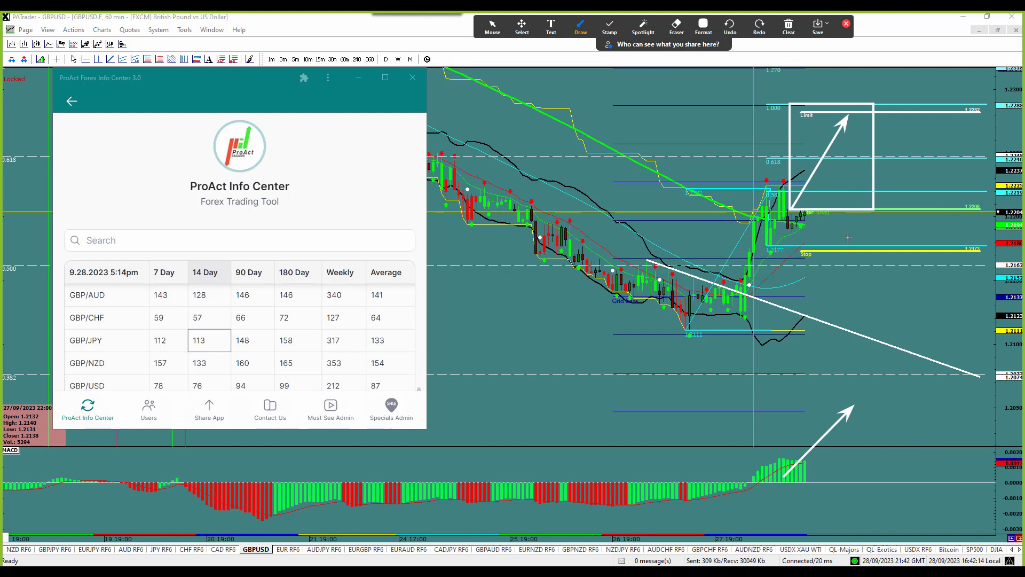
# Step: Clear all drawings and select the GBP/USD 14-day average in the pip range table
pyautogui.click(789, 26)
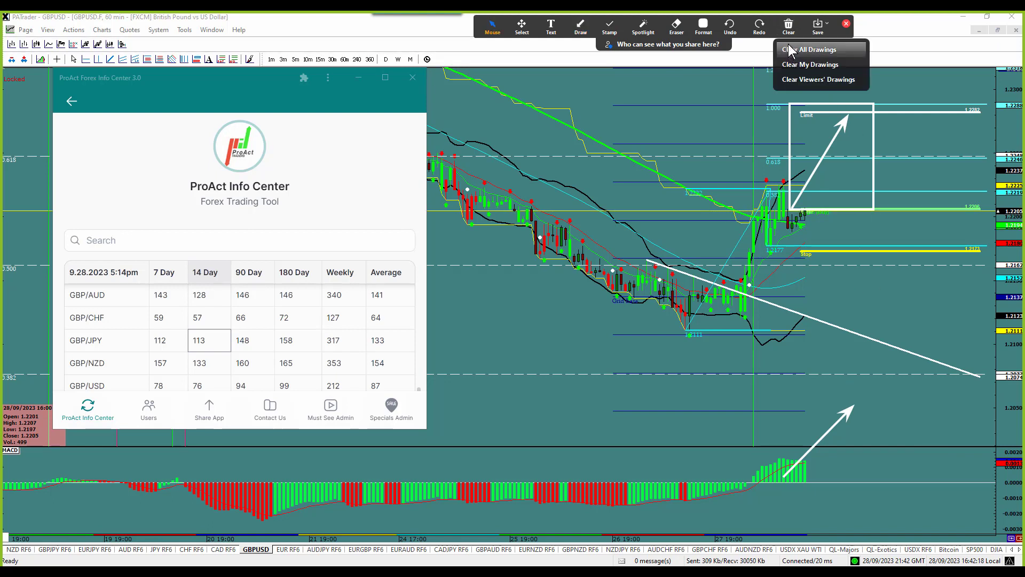
pyautogui.click(791, 50)
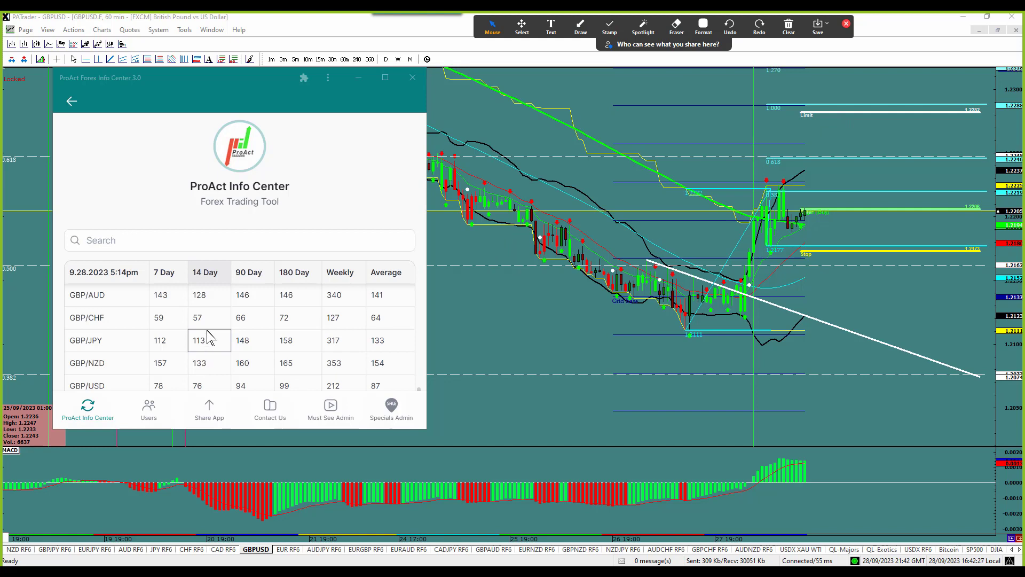
pyautogui.doubleClick(207, 398)
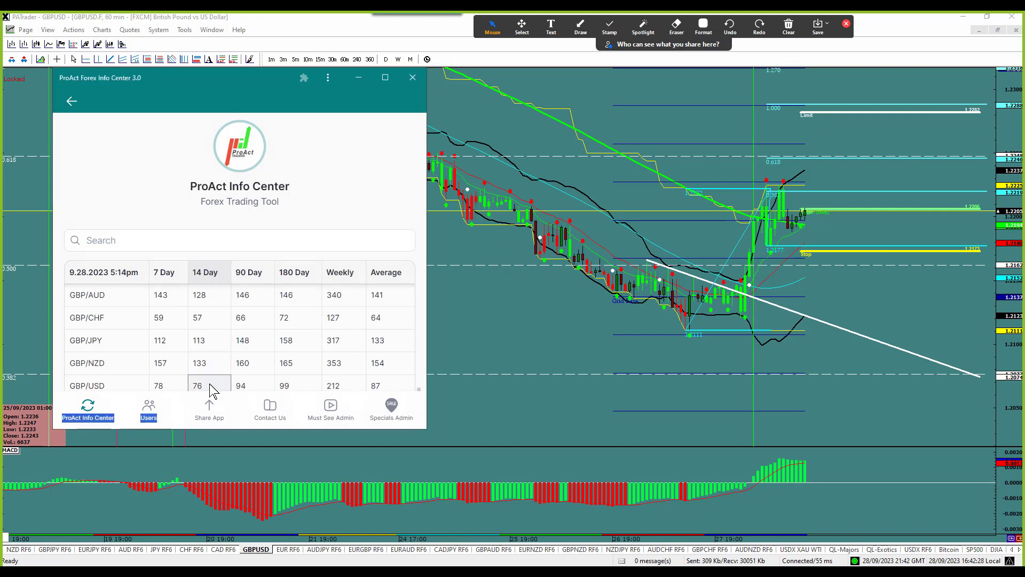
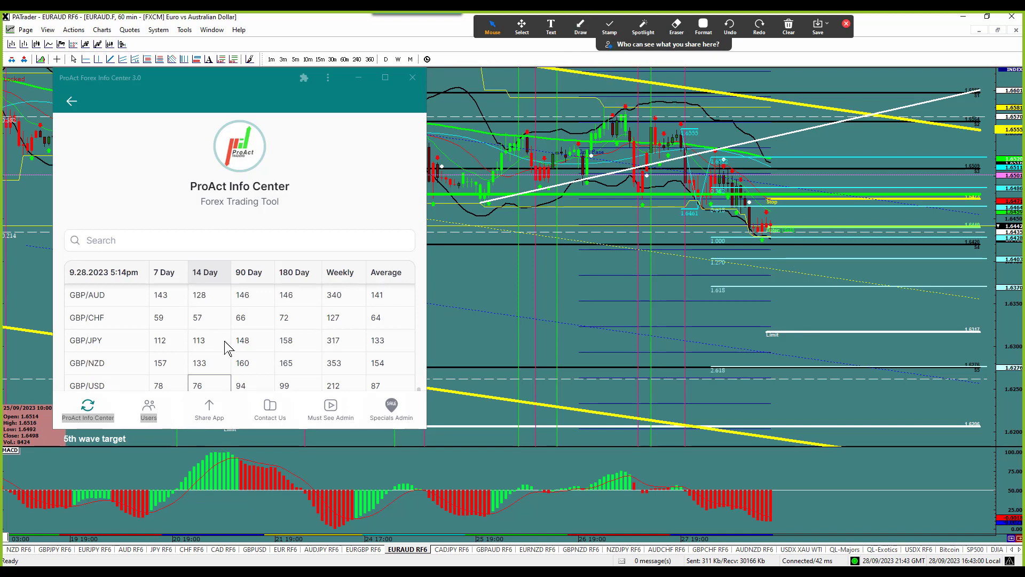
# Step: Find the EUR/AUD row in the pip range table and select its 14-day average
pyautogui.scroll(-5, 229, 347)
pyautogui.scroll(5, 231, 347)
pyautogui.scroll(5, 228, 349)
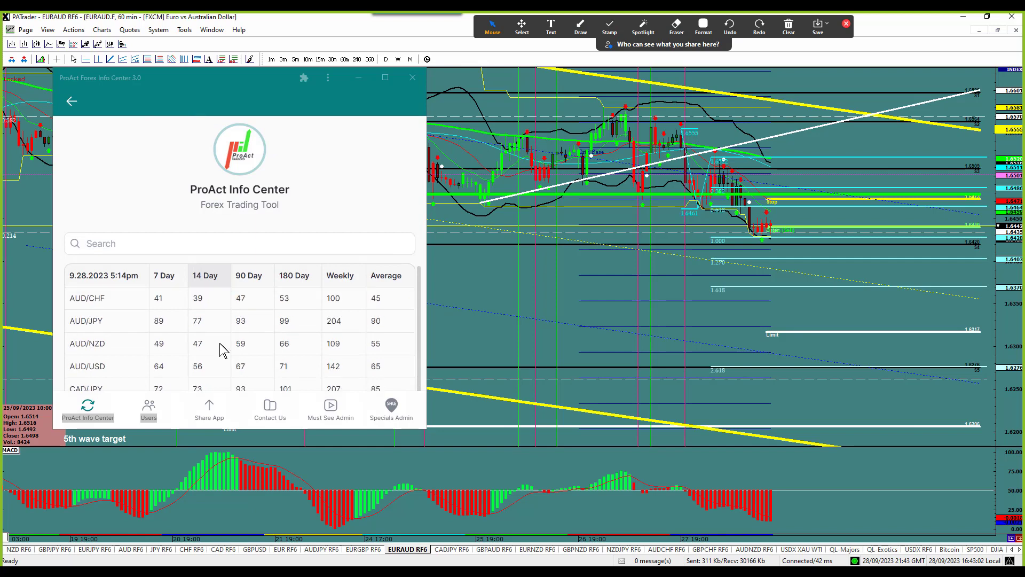
pyautogui.scroll(-4, 219, 352)
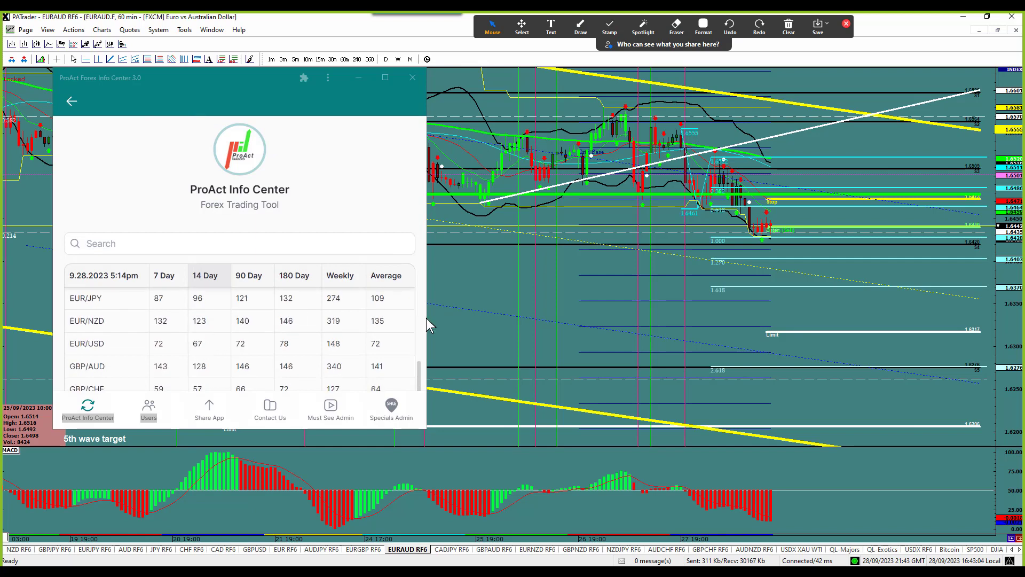
pyautogui.moveTo(421, 367); pyautogui.dragTo(418, 343)
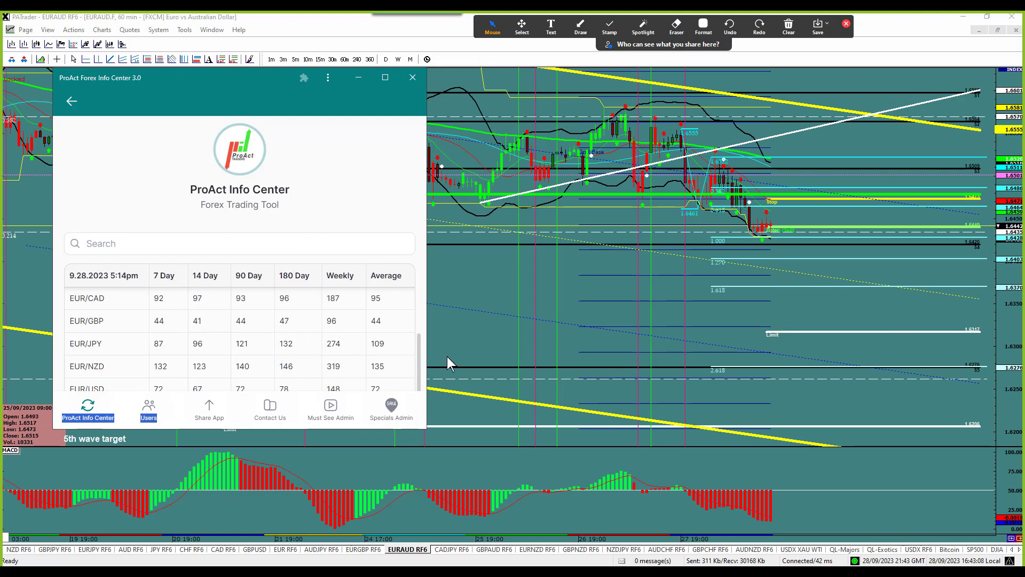
pyautogui.moveTo(420, 350); pyautogui.dragTo(419, 335)
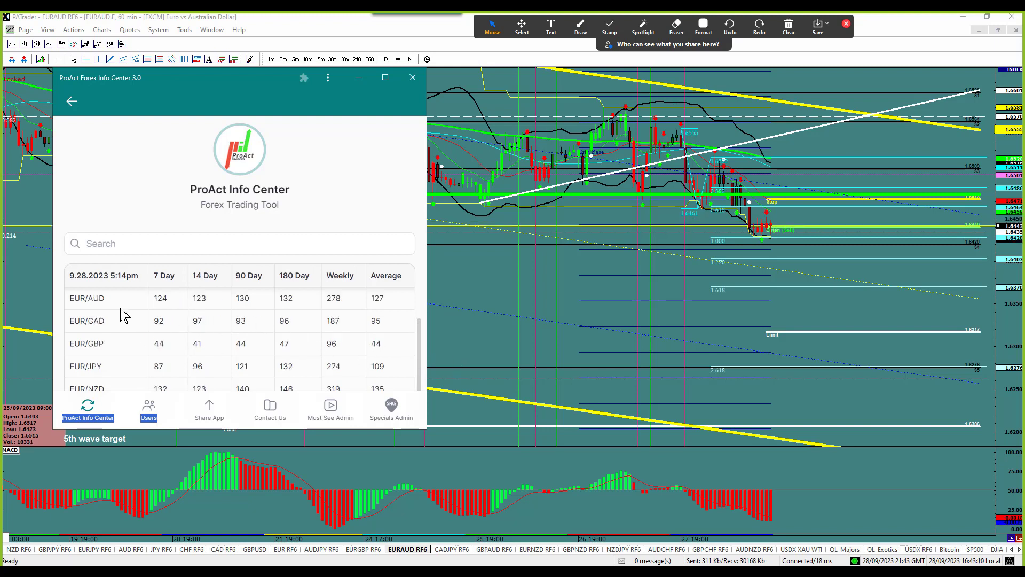
pyautogui.click(211, 299)
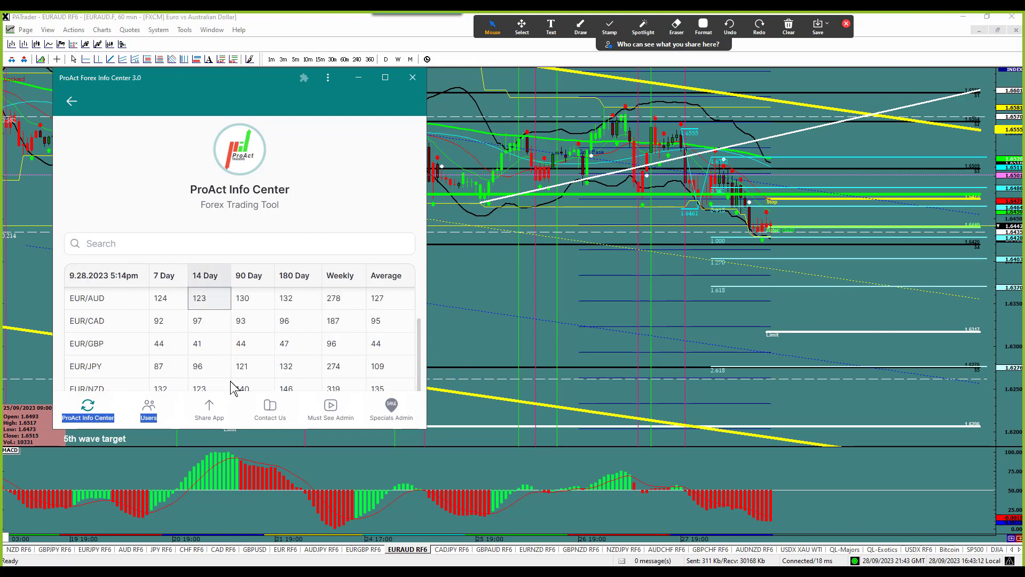
# Step: Check the limit distance in the EURAUD projection's properties and close them unaltered
pyautogui.rightClick(831, 333)
pyautogui.click(854, 337)
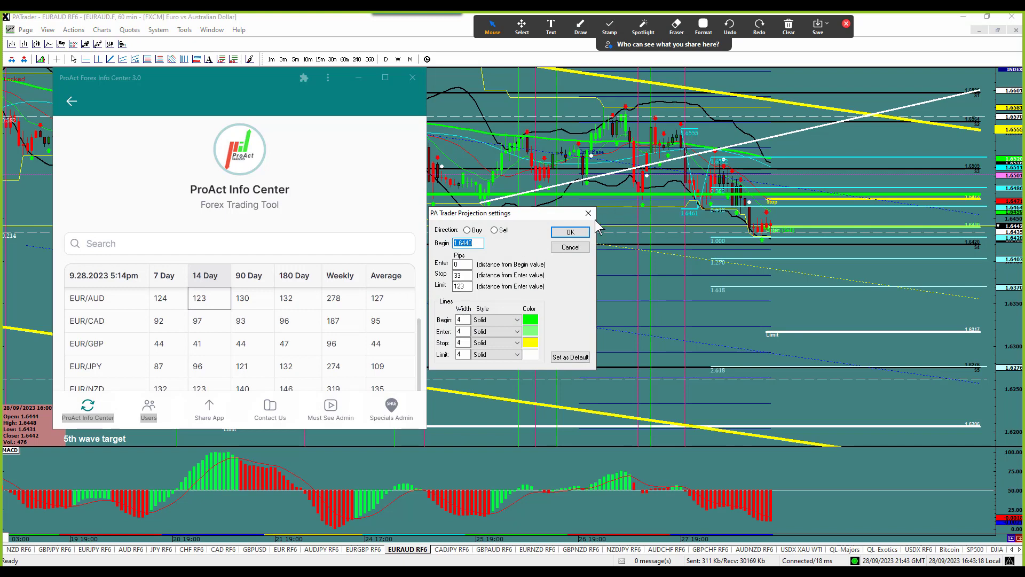
pyautogui.click(583, 234)
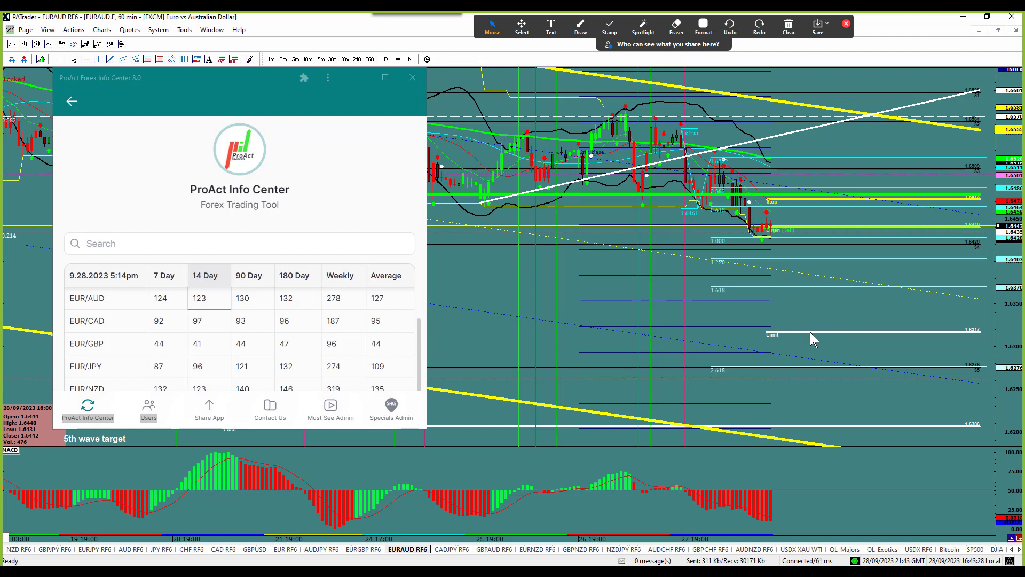
# Step: Draw outlined rectangles around the area from current price to the limit line, the 2.618 label and the support line at that level
pyautogui.click(580, 27)
pyautogui.click(613, 49)
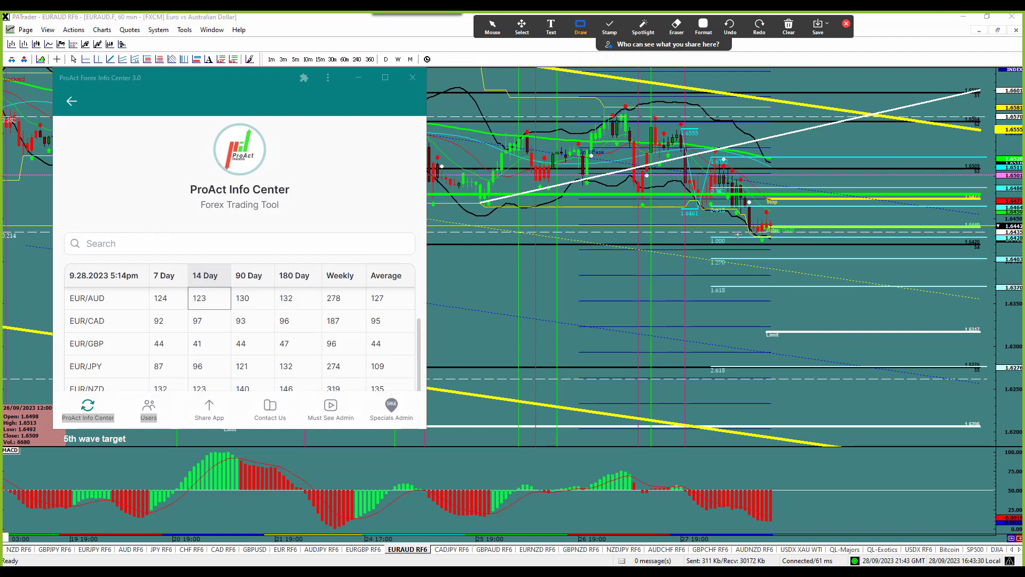
pyautogui.moveTo(737, 234)
pyautogui.mouseDown()
pyautogui.moveTo(850, 307)
pyautogui.moveTo(863, 339)
pyautogui.mouseUp()
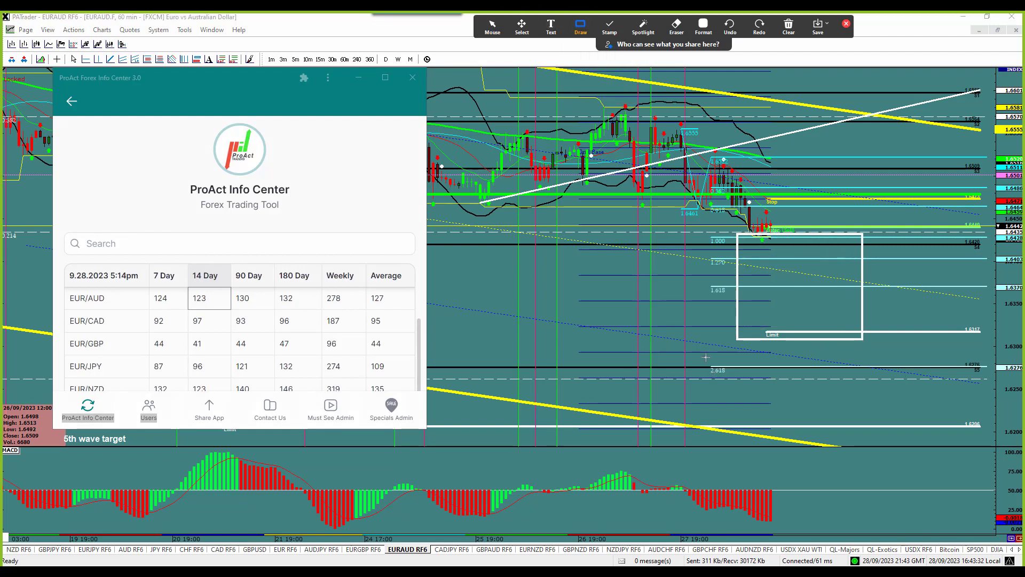
pyautogui.moveTo(705, 357); pyautogui.dragTo(738, 380)
pyautogui.moveTo(819, 364); pyautogui.dragTo(863, 367)
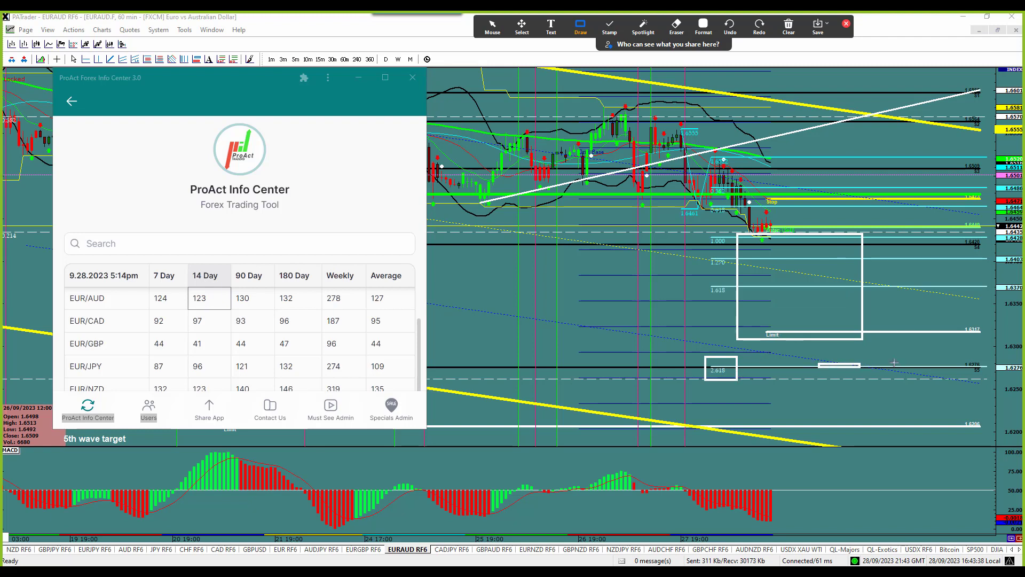
# Step: Draw downward arrows from the current price to the limit line and along the latest MACD bars, and clear all drawings
pyautogui.click(581, 27)
pyautogui.click(577, 46)
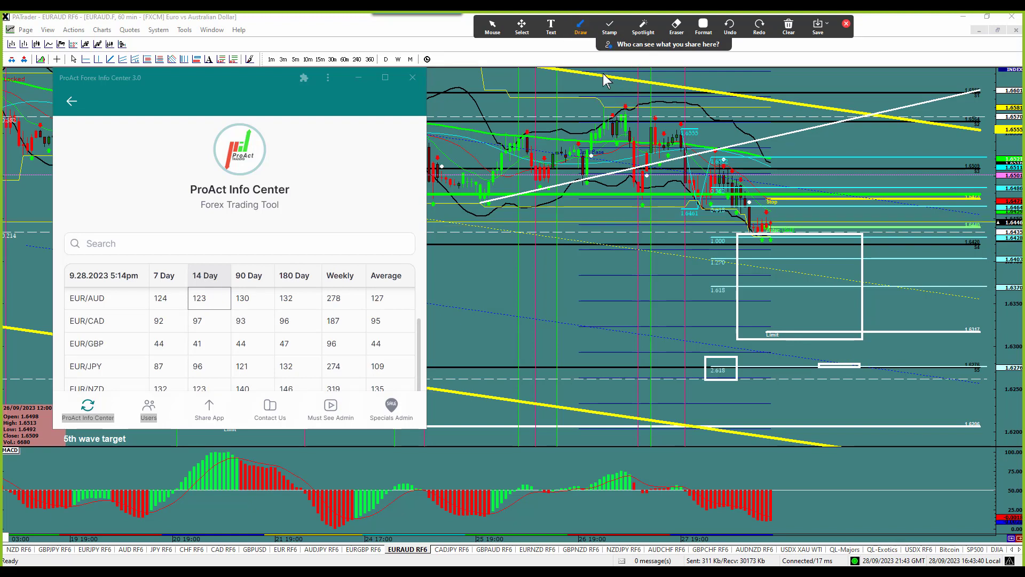
pyautogui.moveTo(774, 245); pyautogui.dragTo(839, 330)
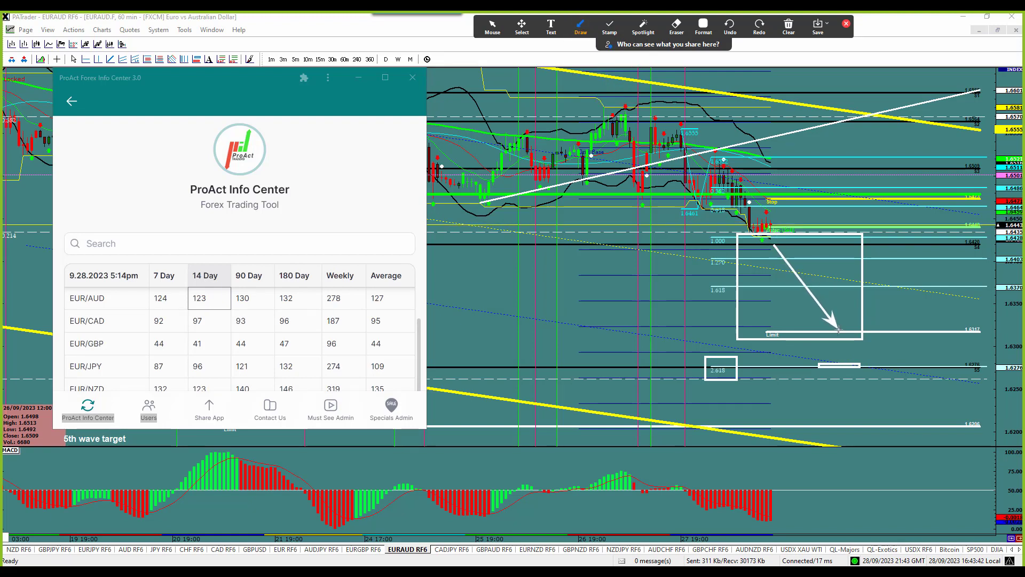
pyautogui.moveTo(757, 497); pyautogui.dragTo(816, 512)
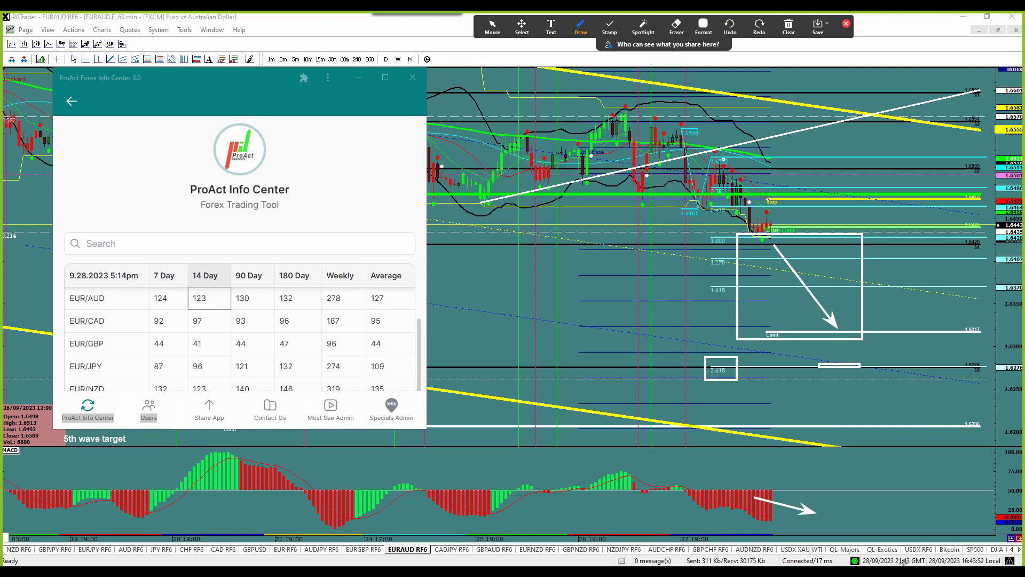
pyautogui.click(789, 27)
pyautogui.click(799, 54)
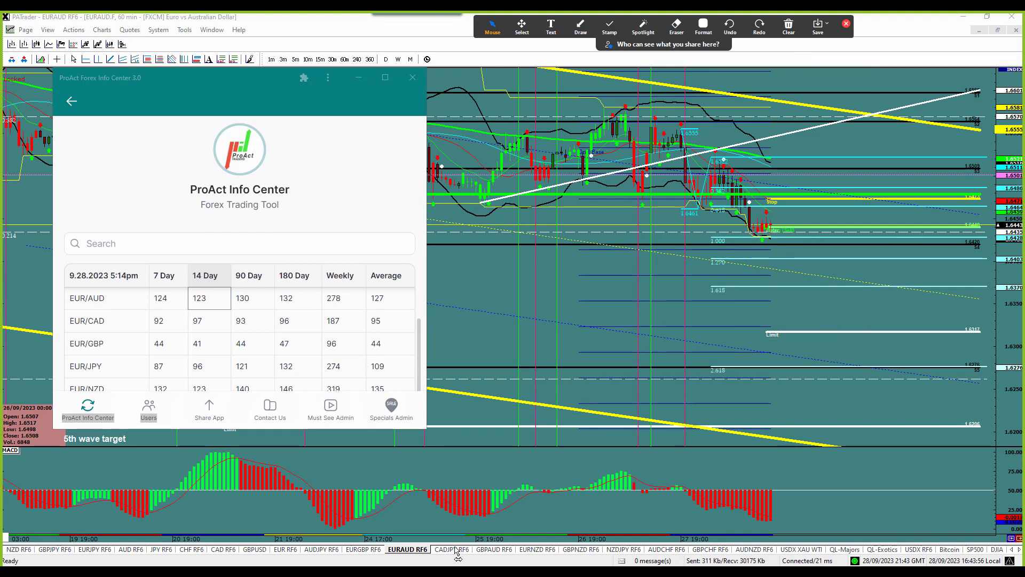
# Step: Switch to the GBPAUD RF6 page and maximize its 60-minute chart
pyautogui.click(494, 550)
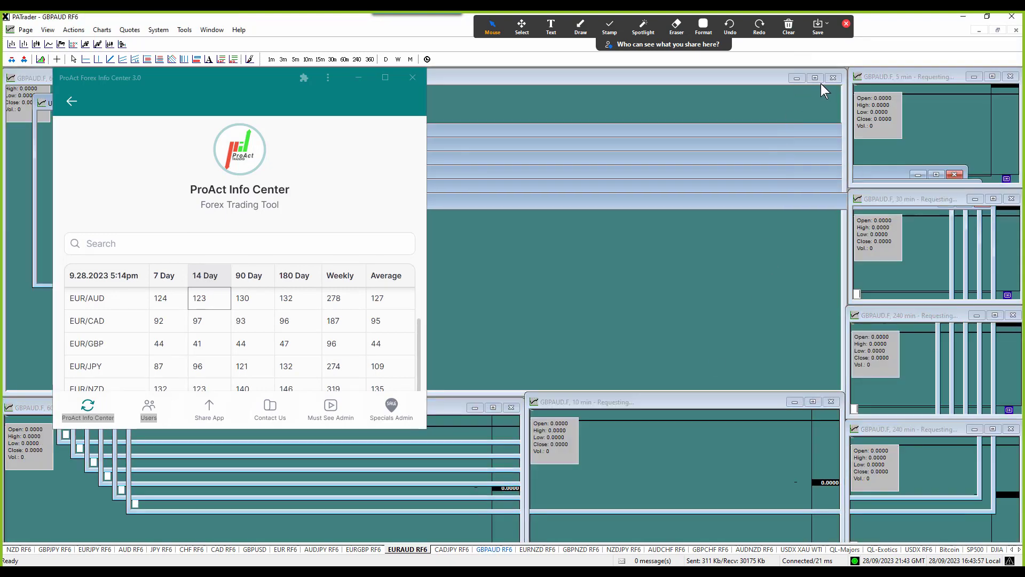
pyautogui.click(815, 79)
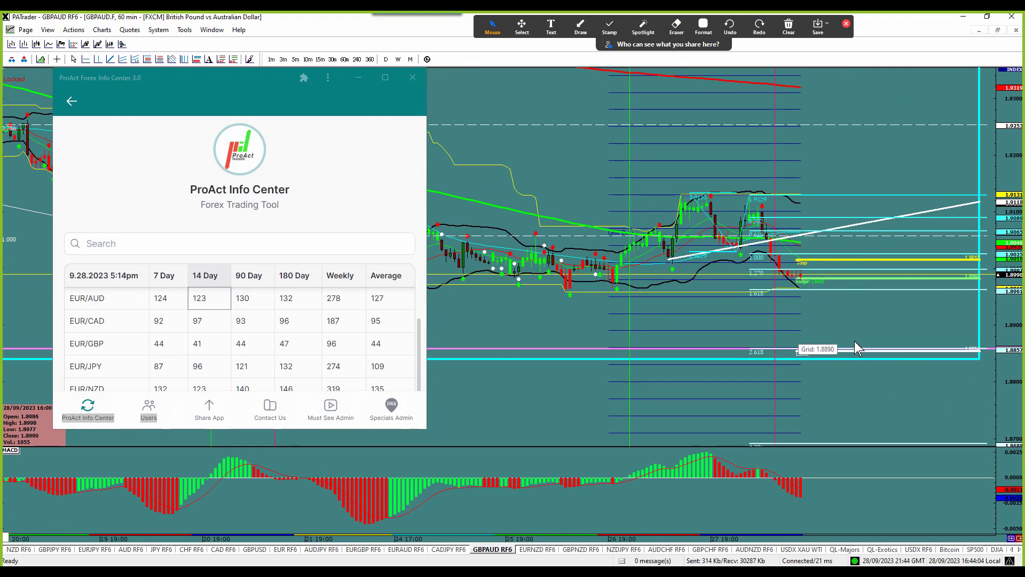
# Step: Draw an outlined rectangle from the latest GBPAUD candles down to the projection's limit line, and leave drawing mode
pyautogui.click(580, 26)
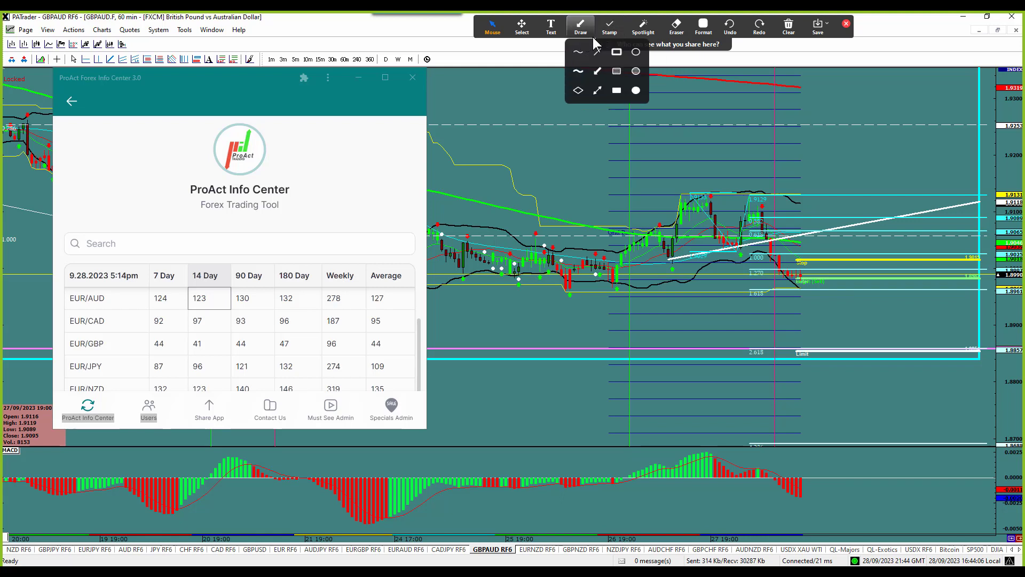
pyautogui.click(616, 54)
pyautogui.moveTo(778, 269); pyautogui.dragTo(874, 352)
pyautogui.press('Escape')
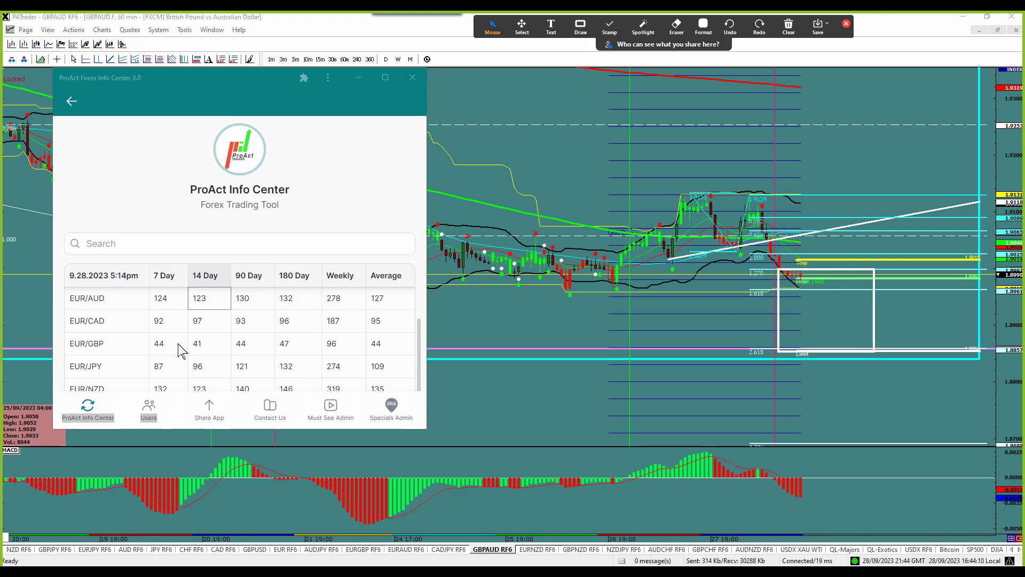
# Step: Look up GBP/AUD's 14-day pip range and check it against the limit distance in the chart's projection settings
pyautogui.scroll(-5, 203, 342)
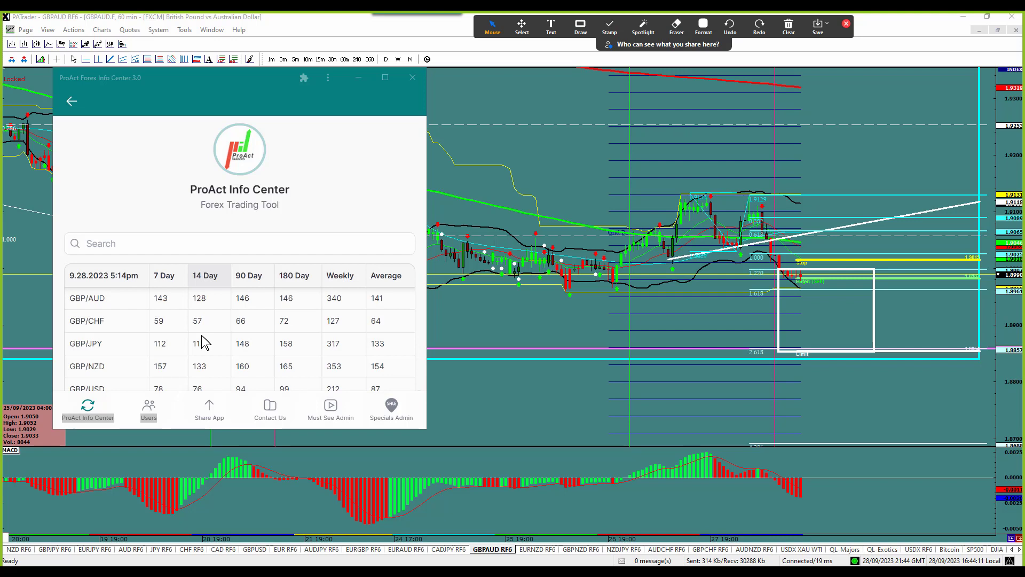
pyautogui.click(201, 298)
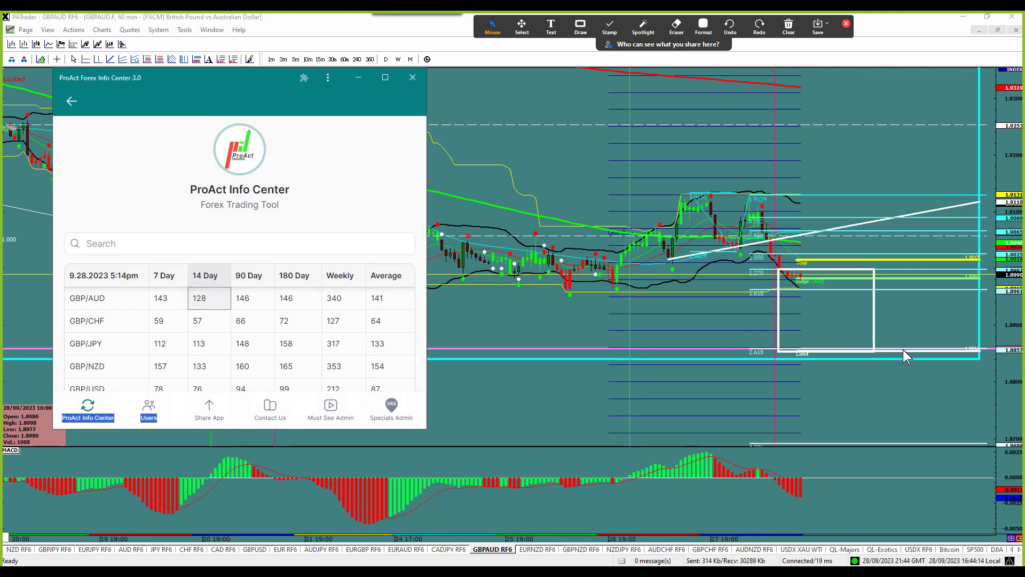
pyautogui.rightClick(905, 258)
pyautogui.click(914, 269)
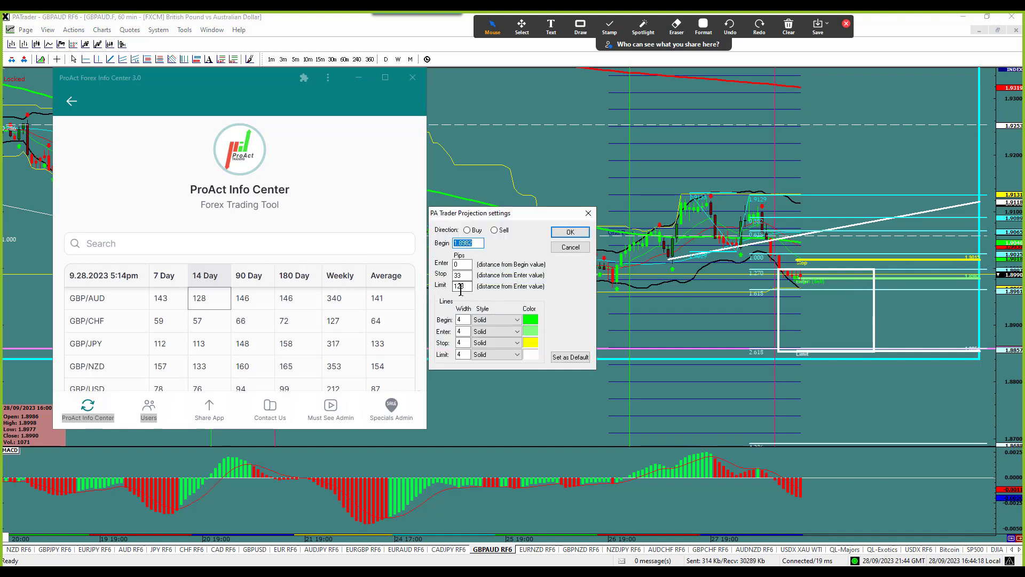
pyautogui.click(571, 232)
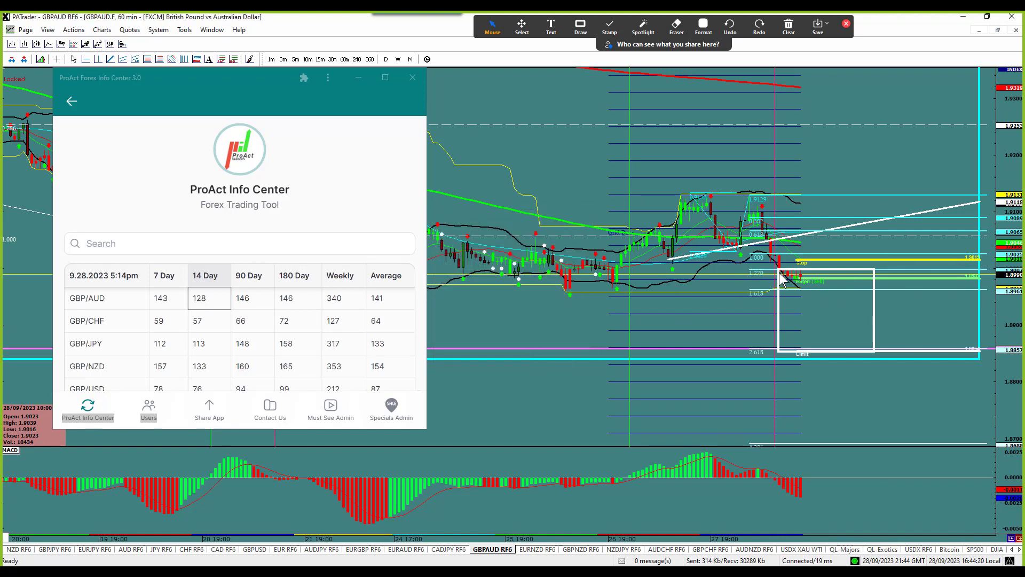
# Step: Draw straight diagonal lines along the latest GBPAUD drop and on down to the limit line, and clear my drawings
pyautogui.moveTo(748, 199)
pyautogui.click(581, 26)
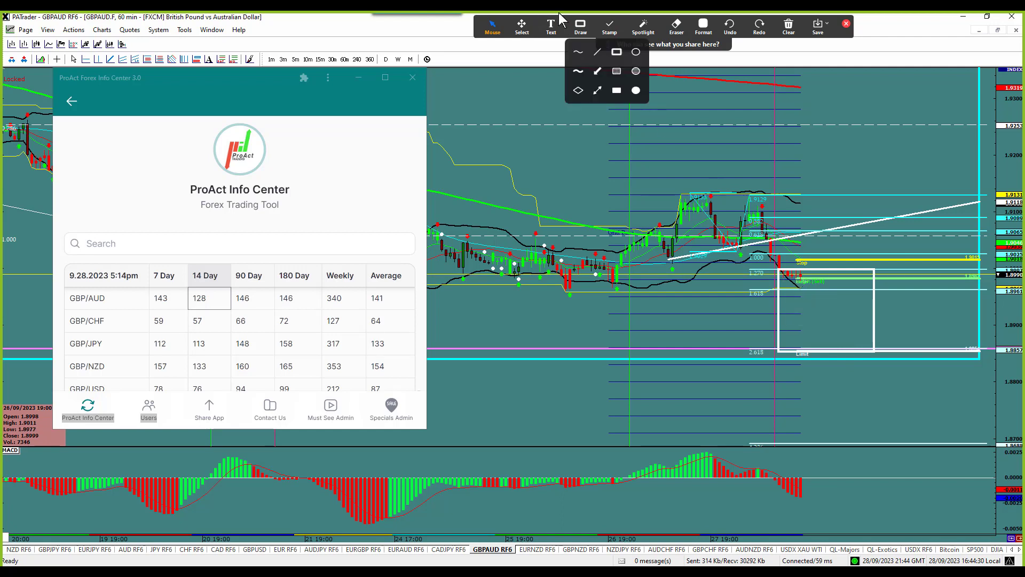
pyautogui.click(590, 60)
pyautogui.moveTo(748, 185)
pyautogui.mouseDown()
pyautogui.moveTo(787, 277)
pyautogui.moveTo(843, 349)
pyautogui.mouseUp()
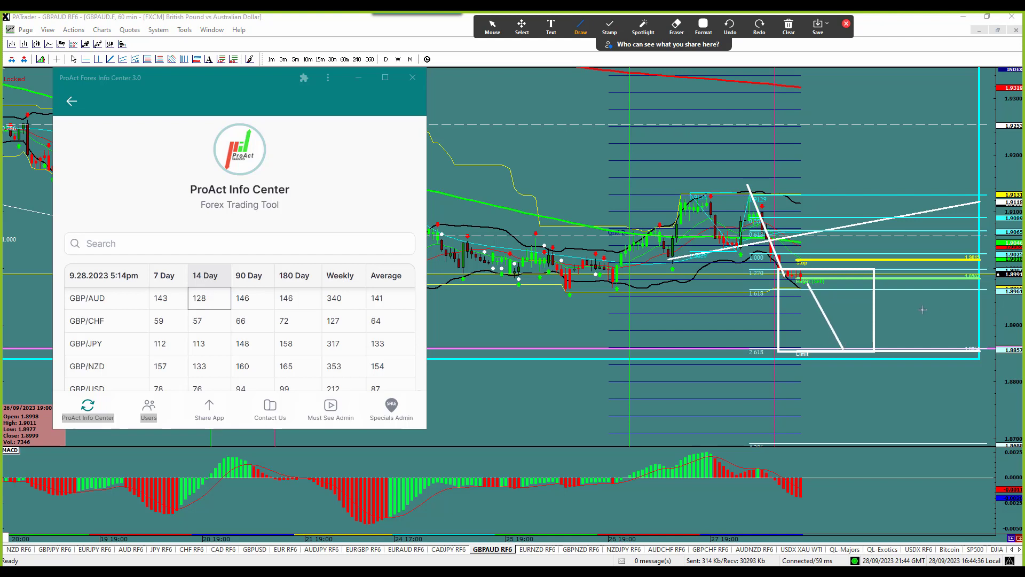
pyautogui.click(492, 26)
pyautogui.click(789, 27)
pyautogui.click(795, 63)
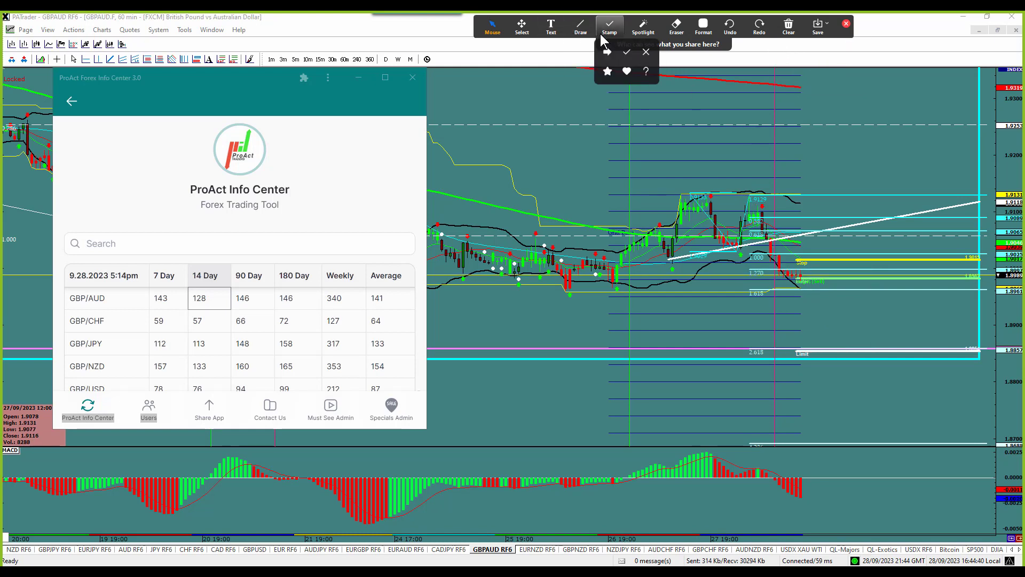
# Step: Draw outlined rectangles from the projection's enter line down to the limit line and around the latest MACD bars
pyautogui.moveTo(584, 34)
pyautogui.click(600, 52)
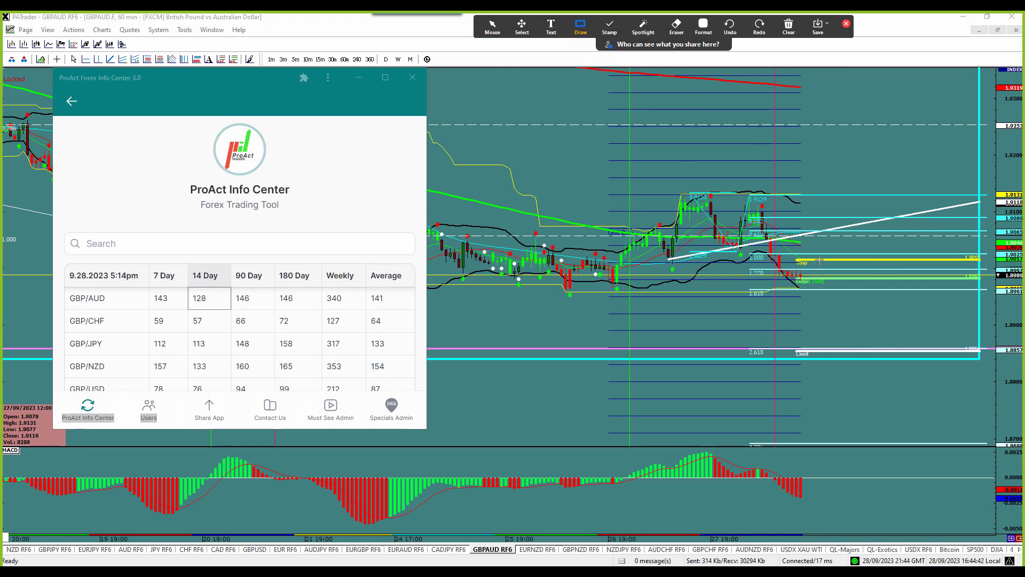
pyautogui.moveTo(789, 279); pyautogui.dragTo(883, 353)
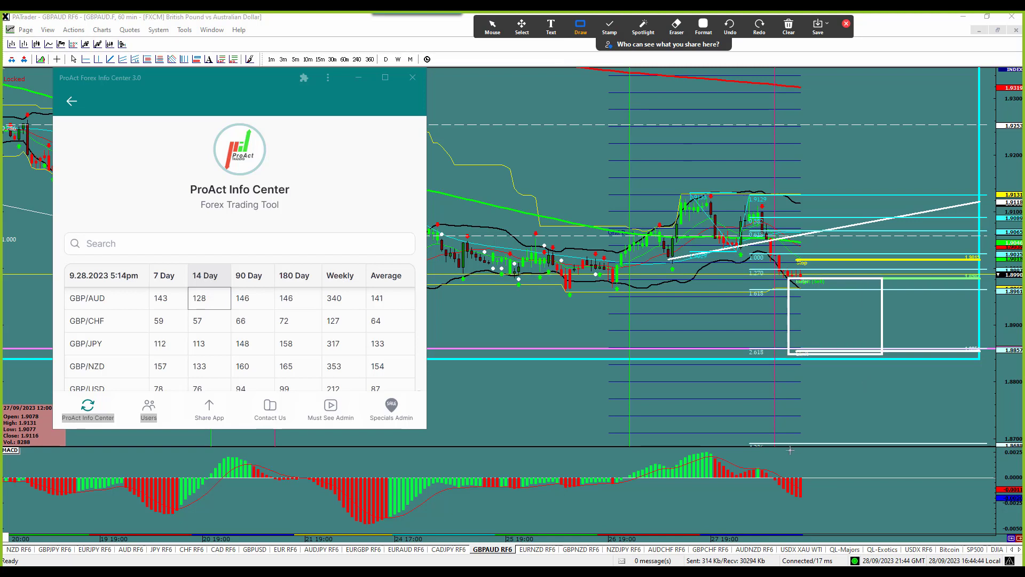
pyautogui.moveTo(762, 460); pyautogui.dragTo(835, 508)
# Step: Draw arrows sloping down from the latest MACD bars and inside the projection rectangle, plus a short one pointing at the 1.8800 price level
pyautogui.moveTo(575, 37)
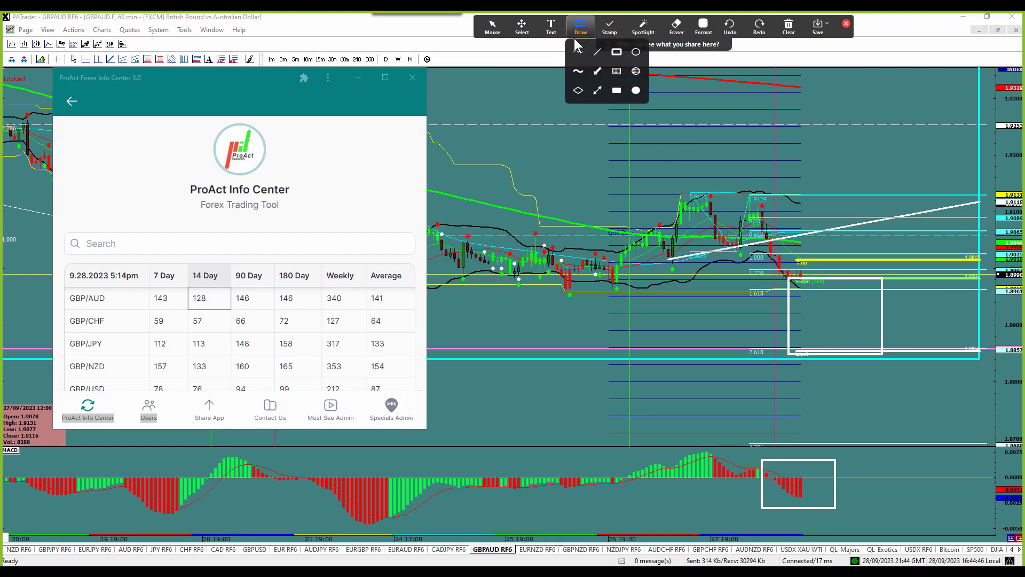
pyautogui.click(598, 73)
pyautogui.moveTo(796, 480); pyautogui.dragTo(858, 502)
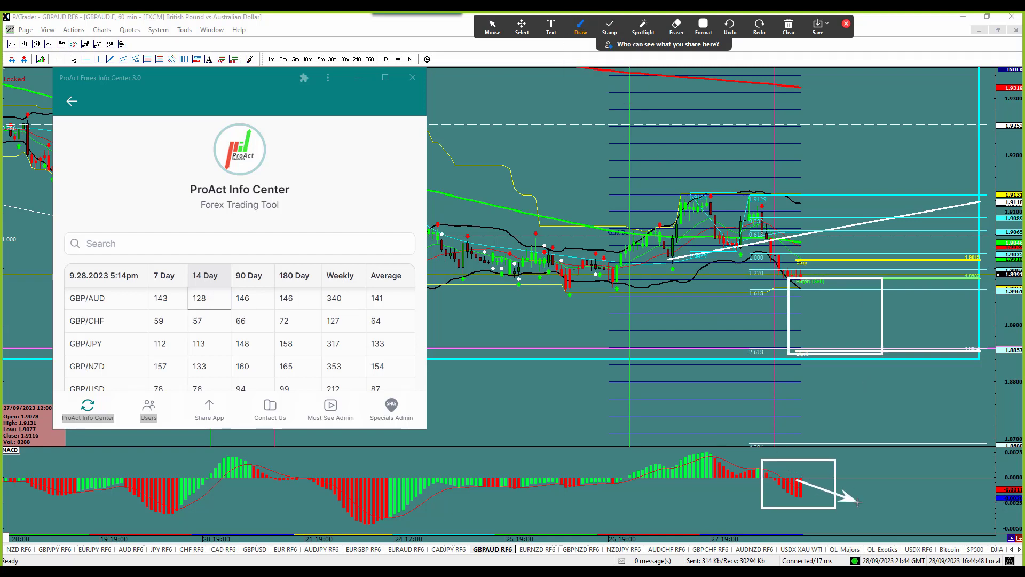
pyautogui.moveTo(800, 293); pyautogui.dragTo(867, 340)
pyautogui.click(207, 284)
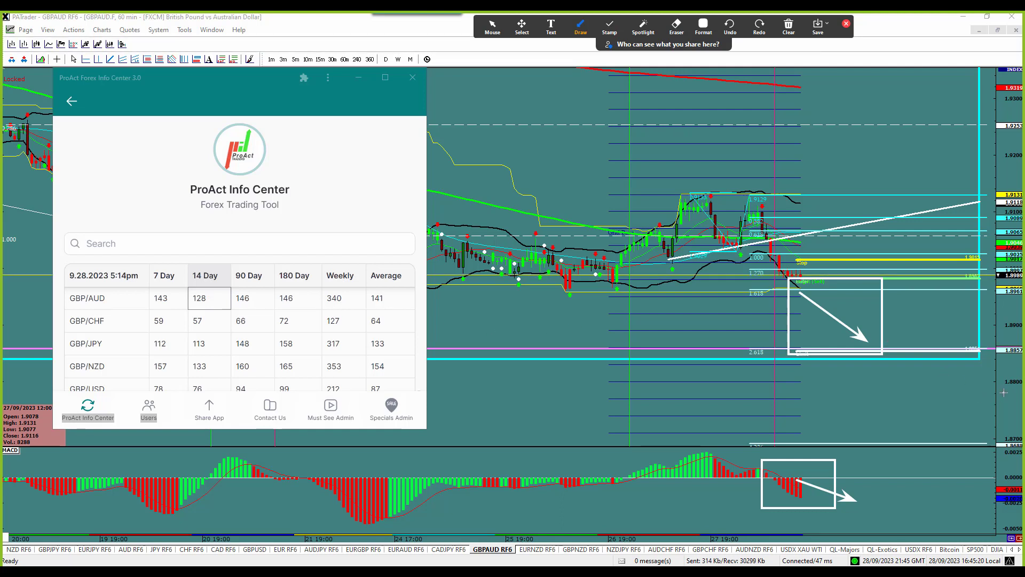
pyautogui.moveTo(960, 383); pyautogui.dragTo(989, 384)
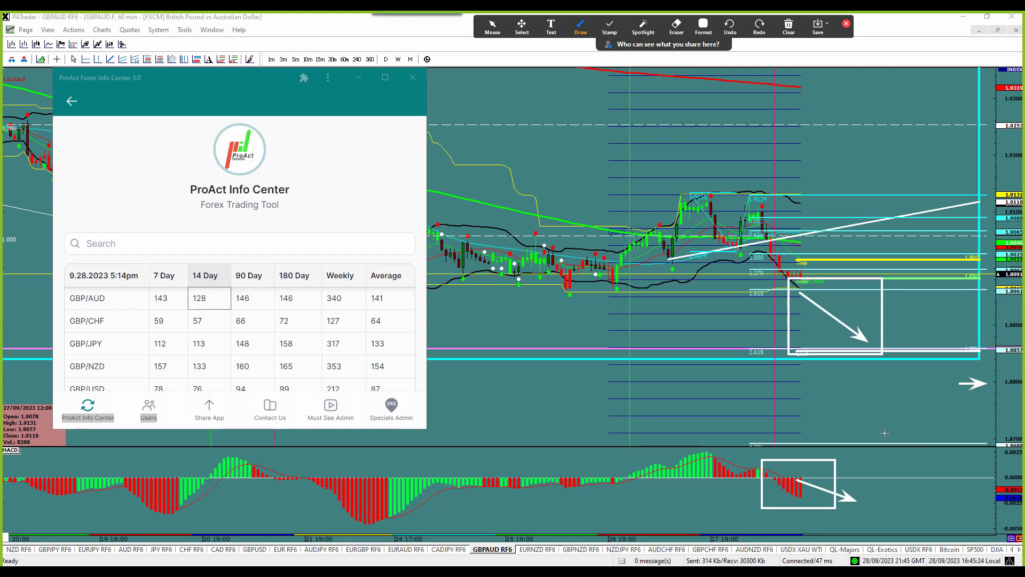
# Step: Leave drawing mode and clear all drawings from the GBPAUD chart
pyautogui.click(492, 27)
pyautogui.click(789, 27)
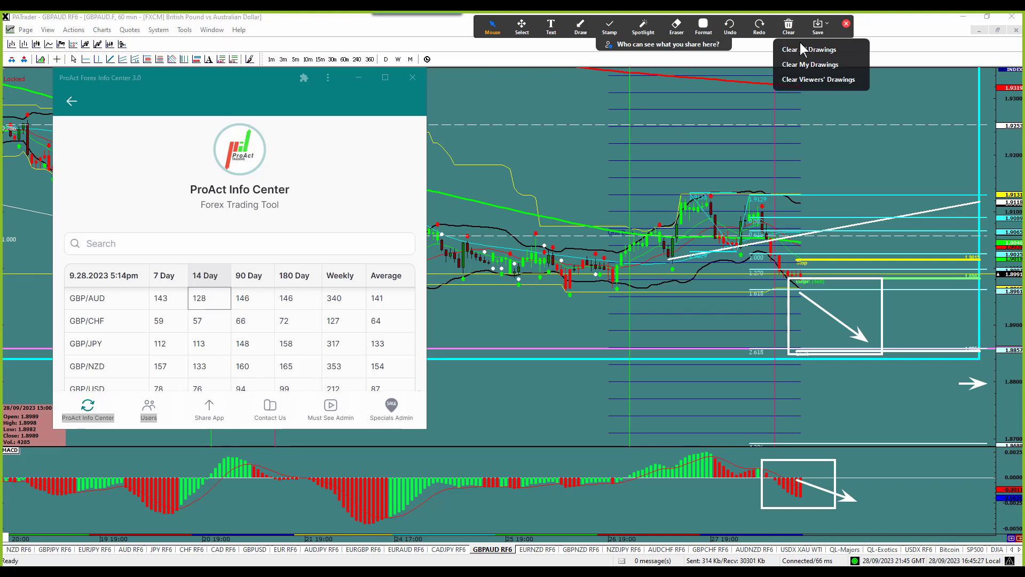
pyautogui.click(803, 46)
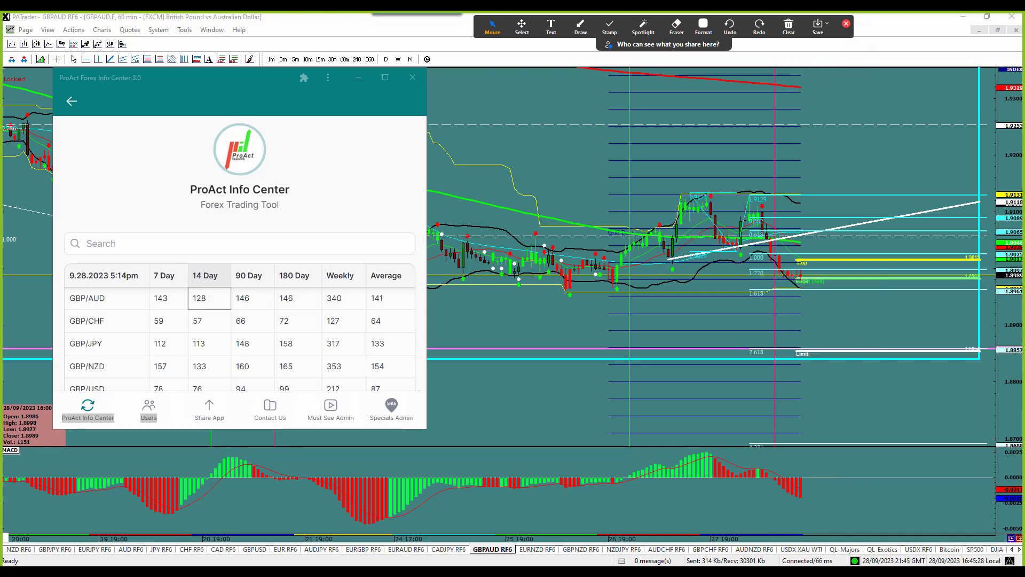